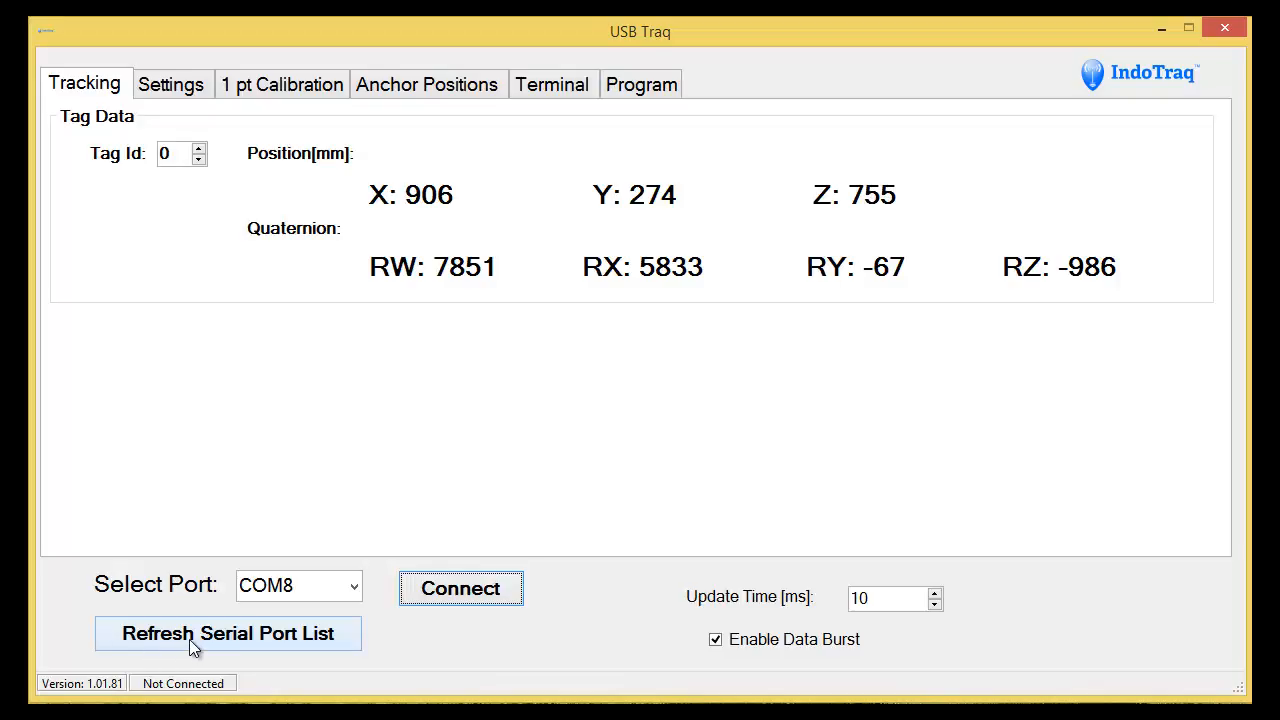
Step: Refresh the serial port list and connect to the anchor on port COM8
{"action": "left_click", "coordinate": [252, 640]}
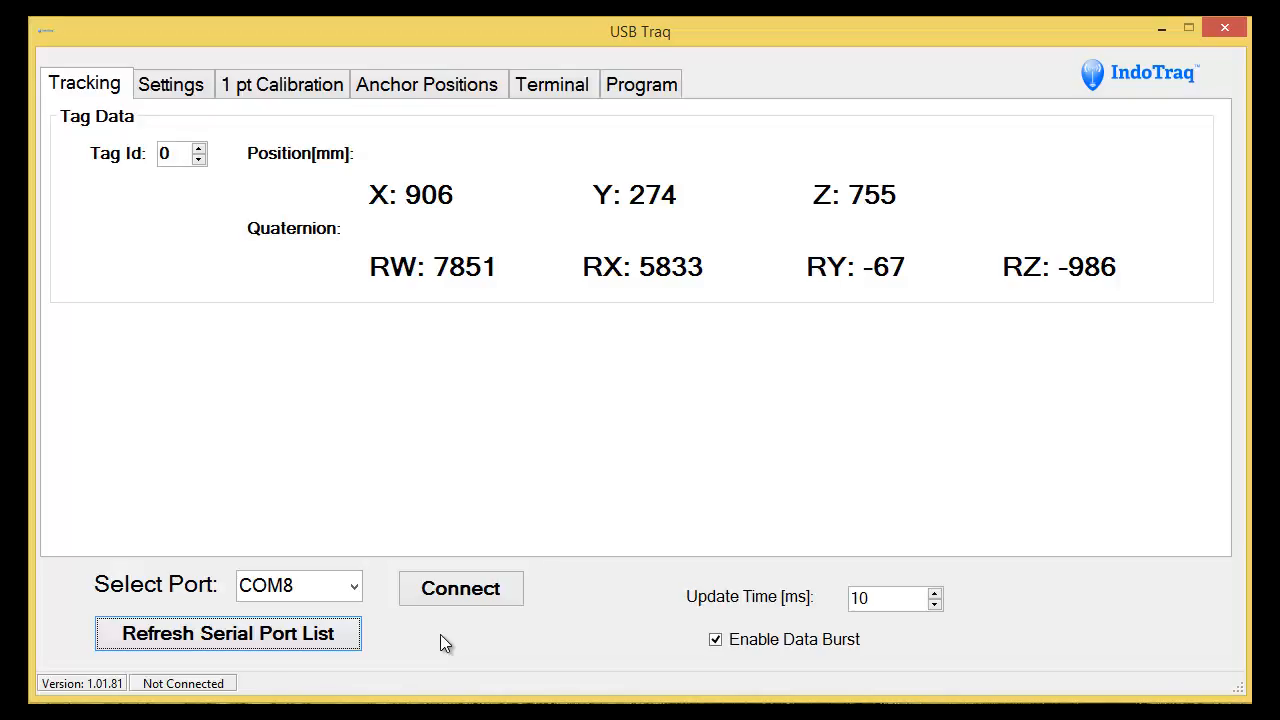
{"action": "left_click", "coordinate": [355, 587]}
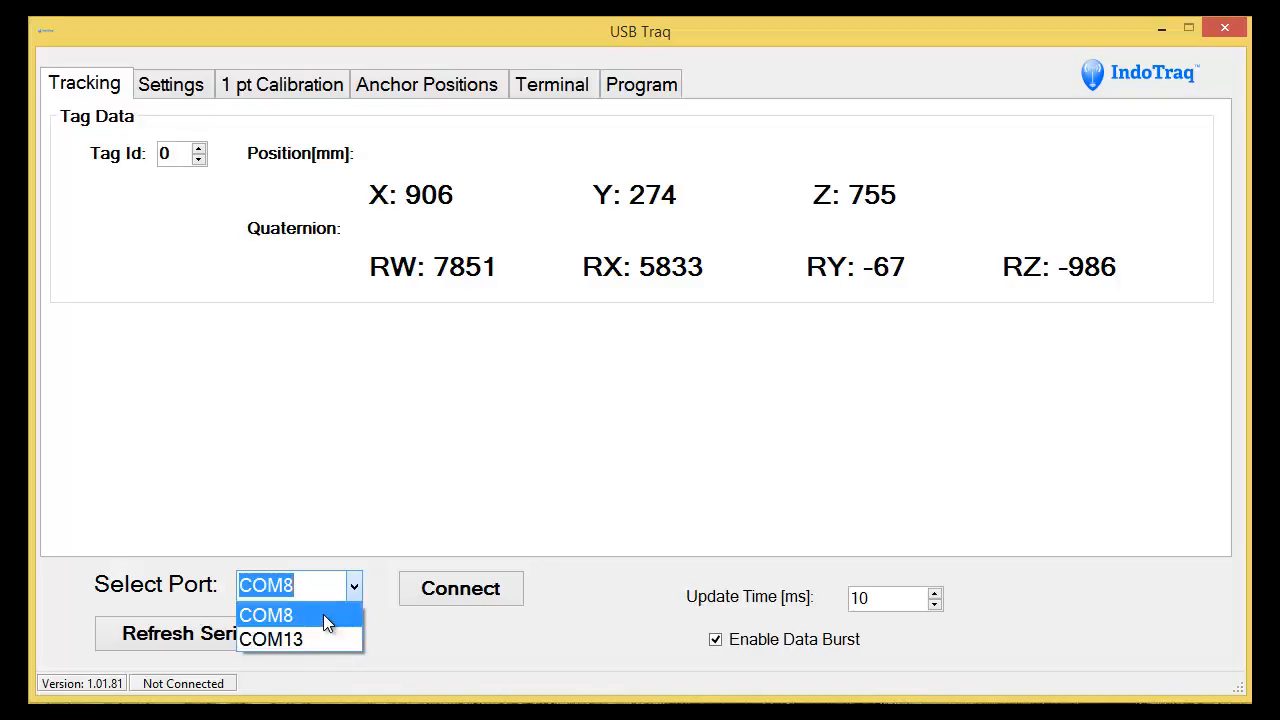
{"action": "left_click", "coordinate": [323, 615]}
{"action": "left_click", "coordinate": [428, 590]}
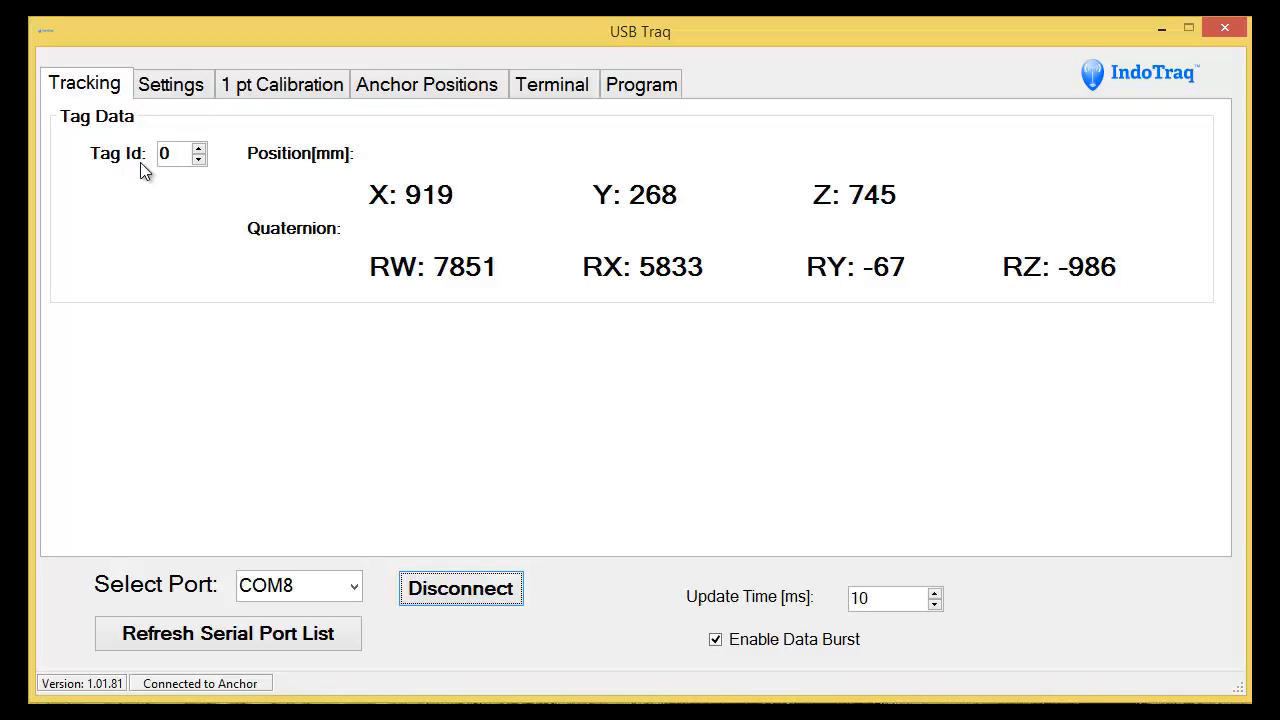
{"action": "left_click", "coordinate": [199, 150]}
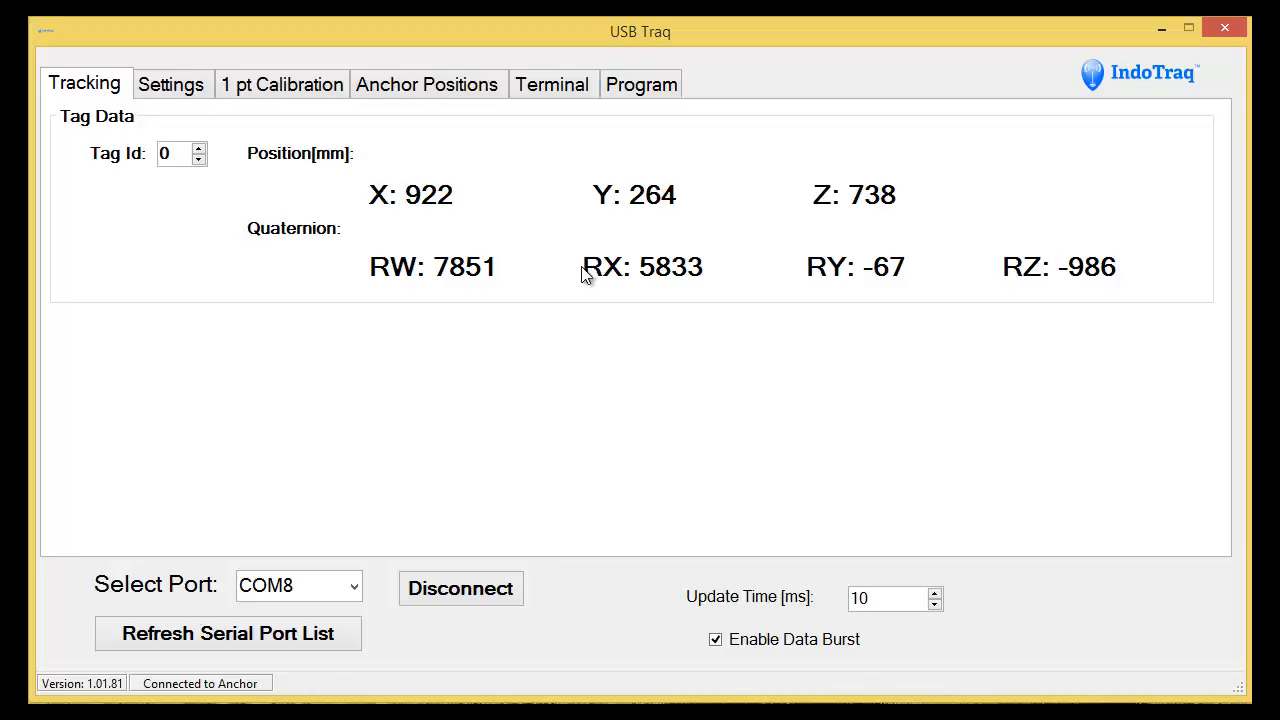
Step: Check the calibration source choices in the device settings, keeping Anchor, and read the settings from the device
{"action": "left_click", "coordinate": [182, 88]}
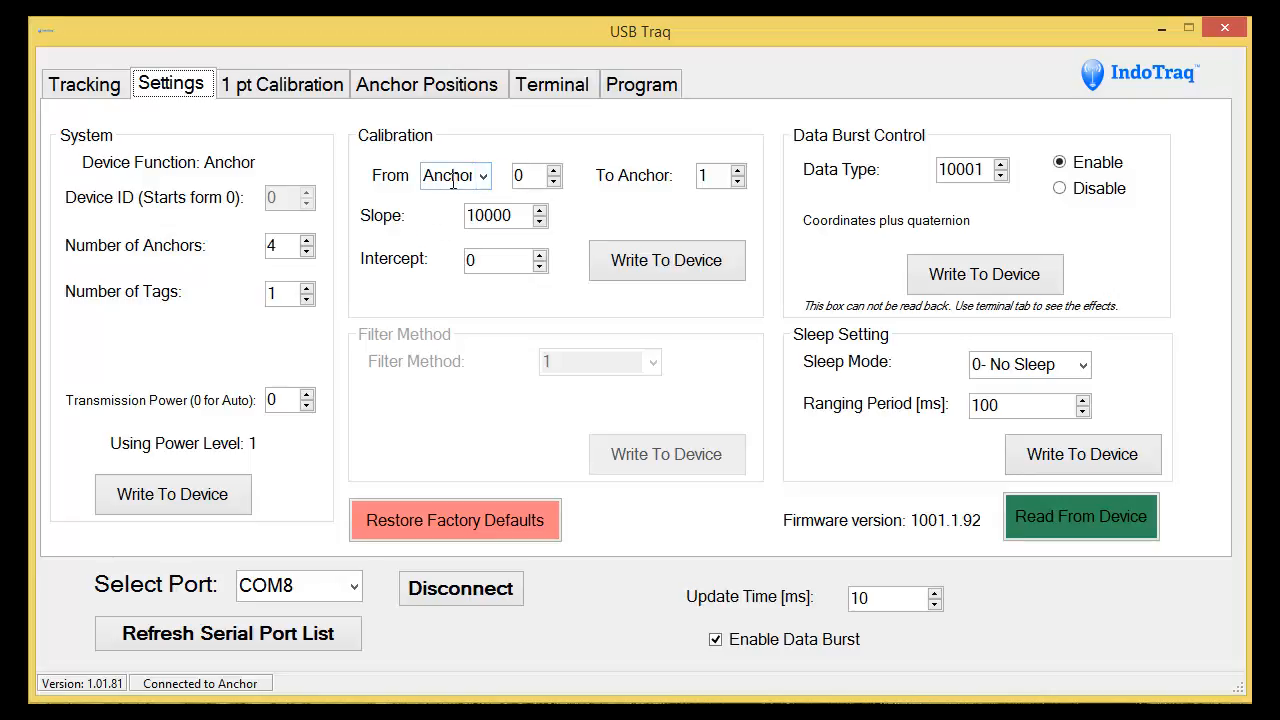
{"action": "left_click", "coordinate": [489, 177]}
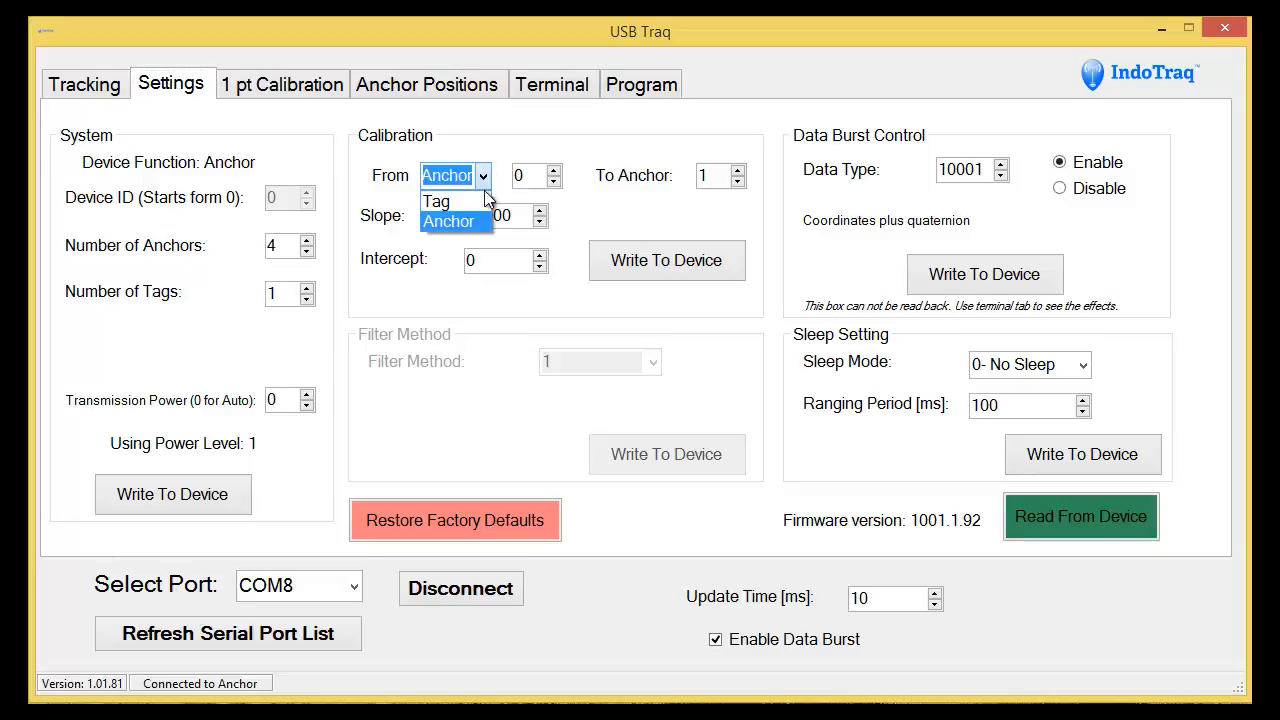
{"action": "left_click", "coordinate": [484, 185]}
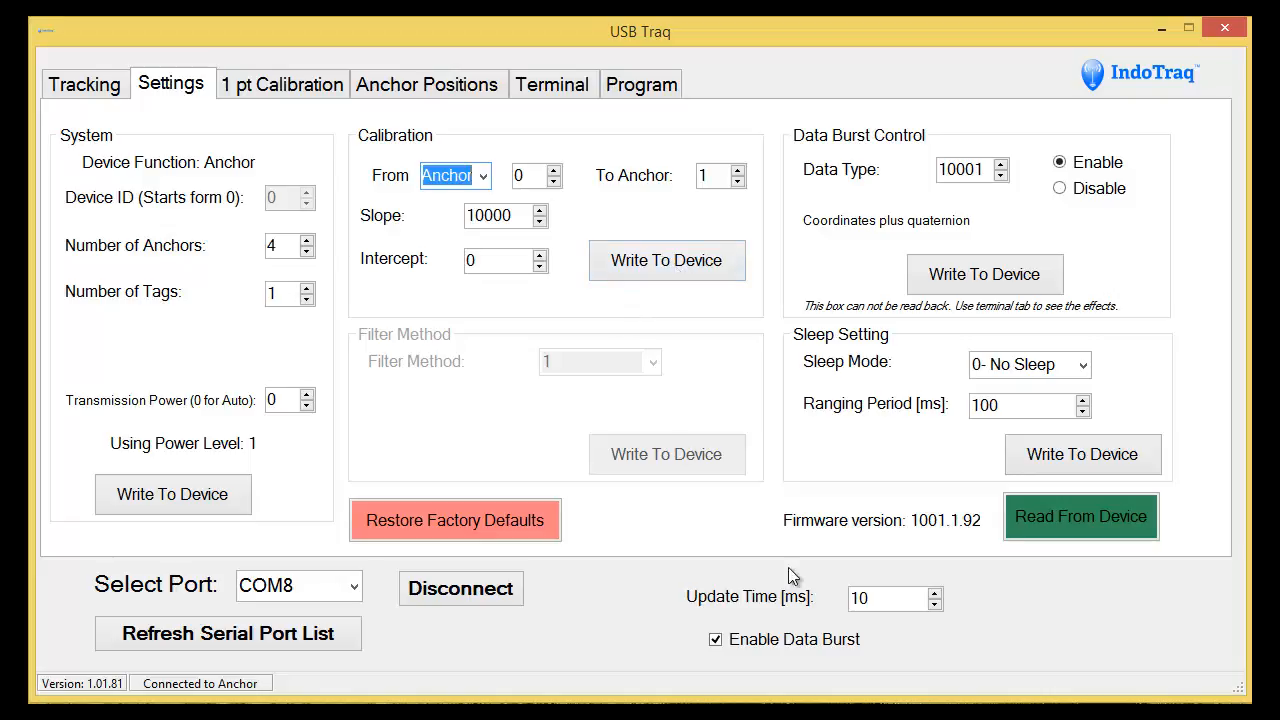
{"action": "left_click", "coordinate": [1075, 518]}
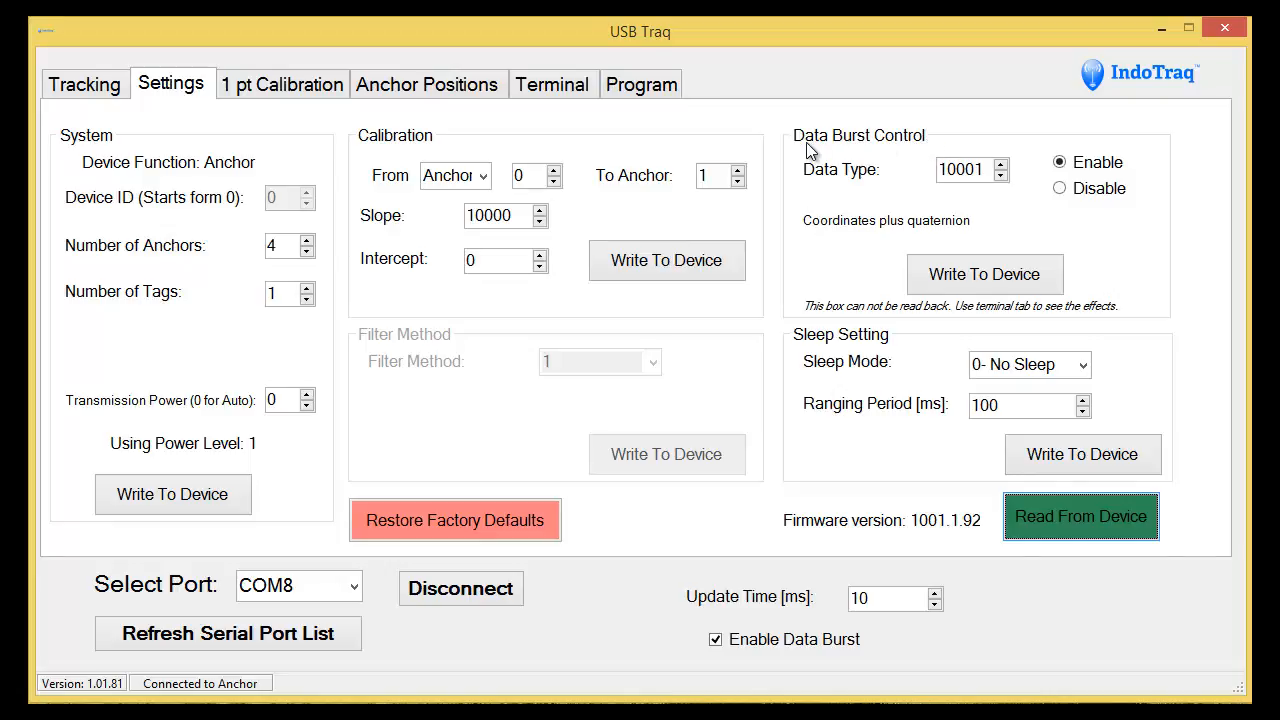
Step: Set the data burst control's data type to 10006 for anchor positions
{"action": "left_click", "coordinate": [1000, 175]}
{"action": "left_click", "coordinate": [1001, 165]}
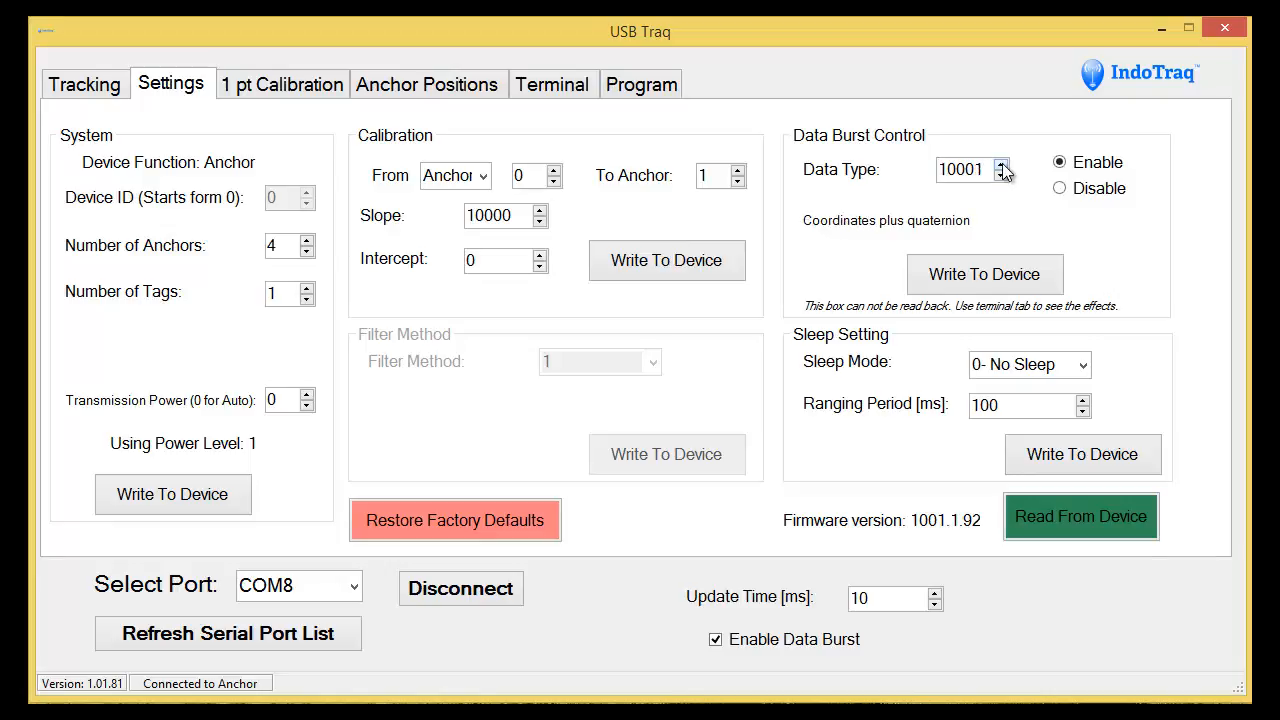
{"action": "left_click", "coordinate": [1001, 165]}
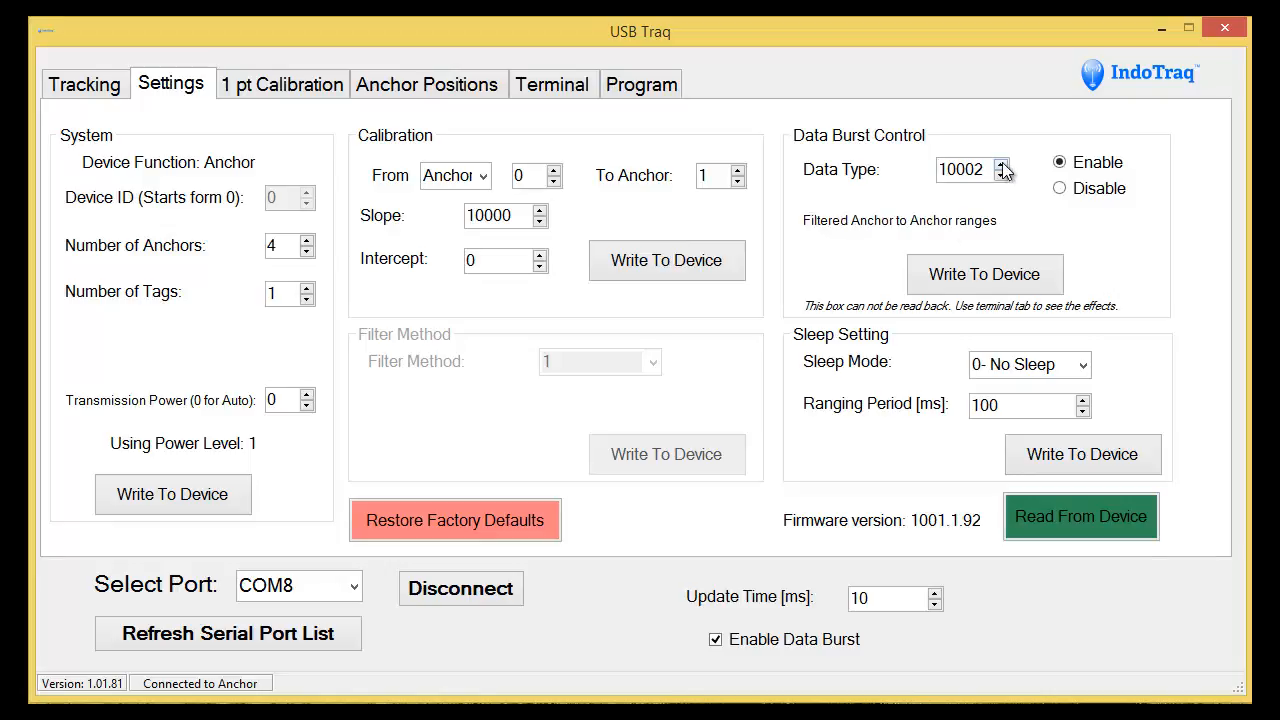
{"action": "left_click", "coordinate": [1001, 165]}
{"action": "left_click", "coordinate": [1001, 165]}
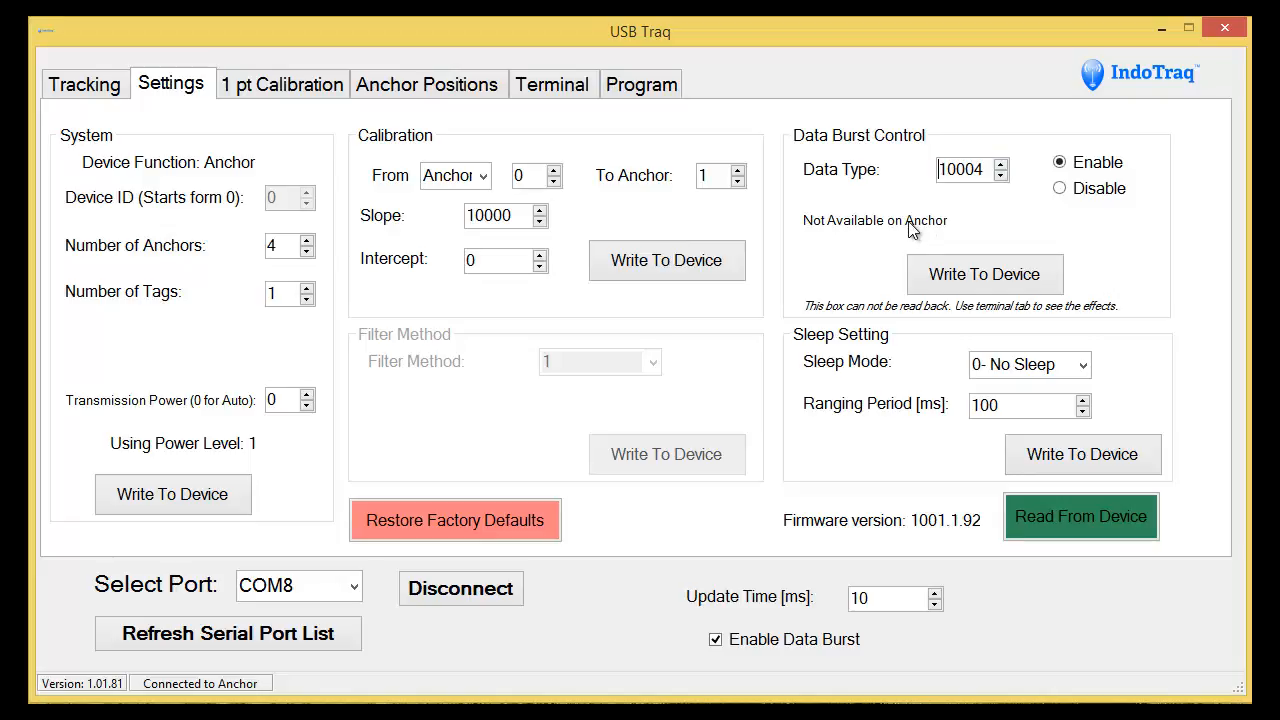
{"action": "left_click", "coordinate": [1001, 166]}
{"action": "left_click", "coordinate": [1001, 166]}
Step: Examine the incoming data stream in the terminal, pausing the data burst and resuming it
{"action": "left_click", "coordinate": [563, 88]}
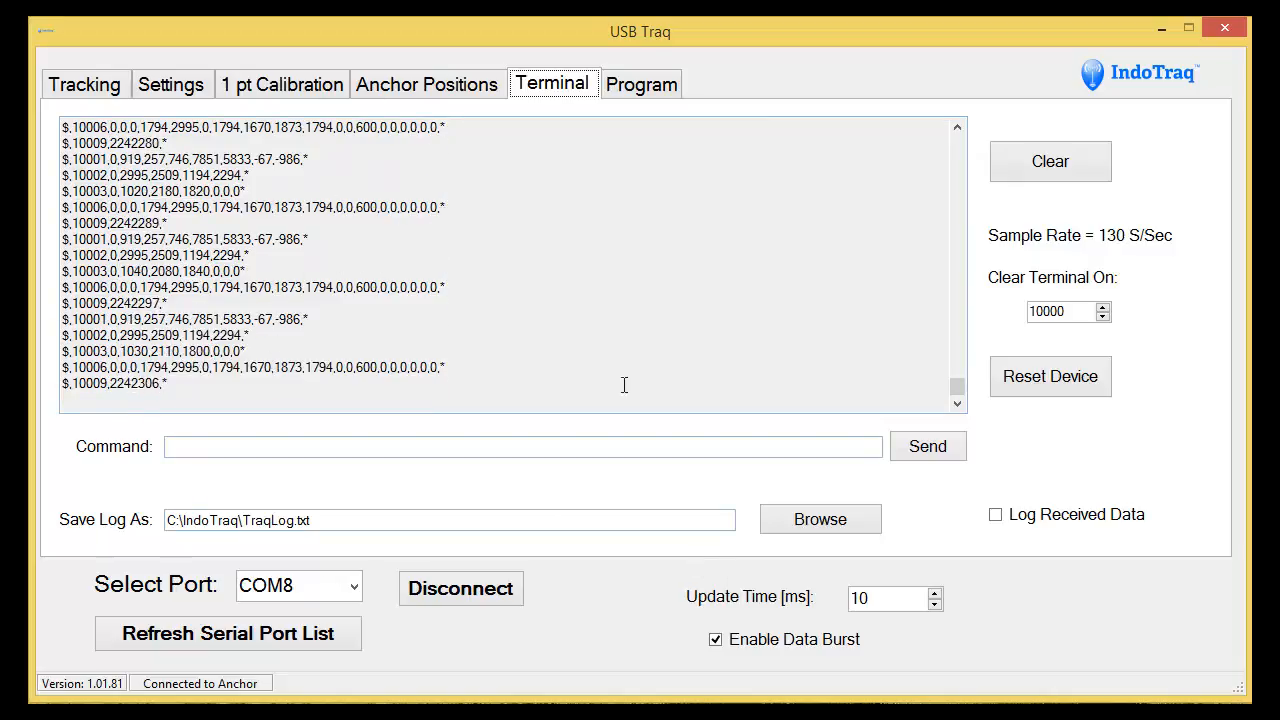
{"action": "left_click", "coordinate": [716, 639]}
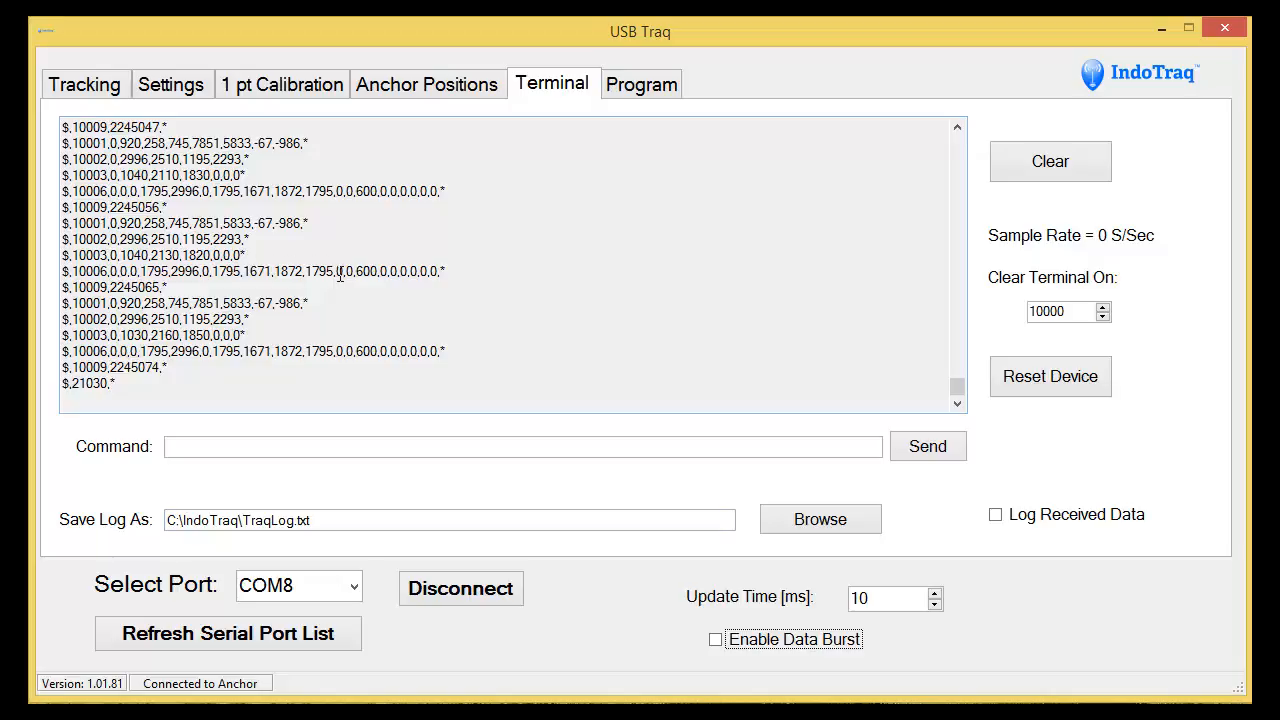
{"action": "left_click", "coordinate": [716, 640]}
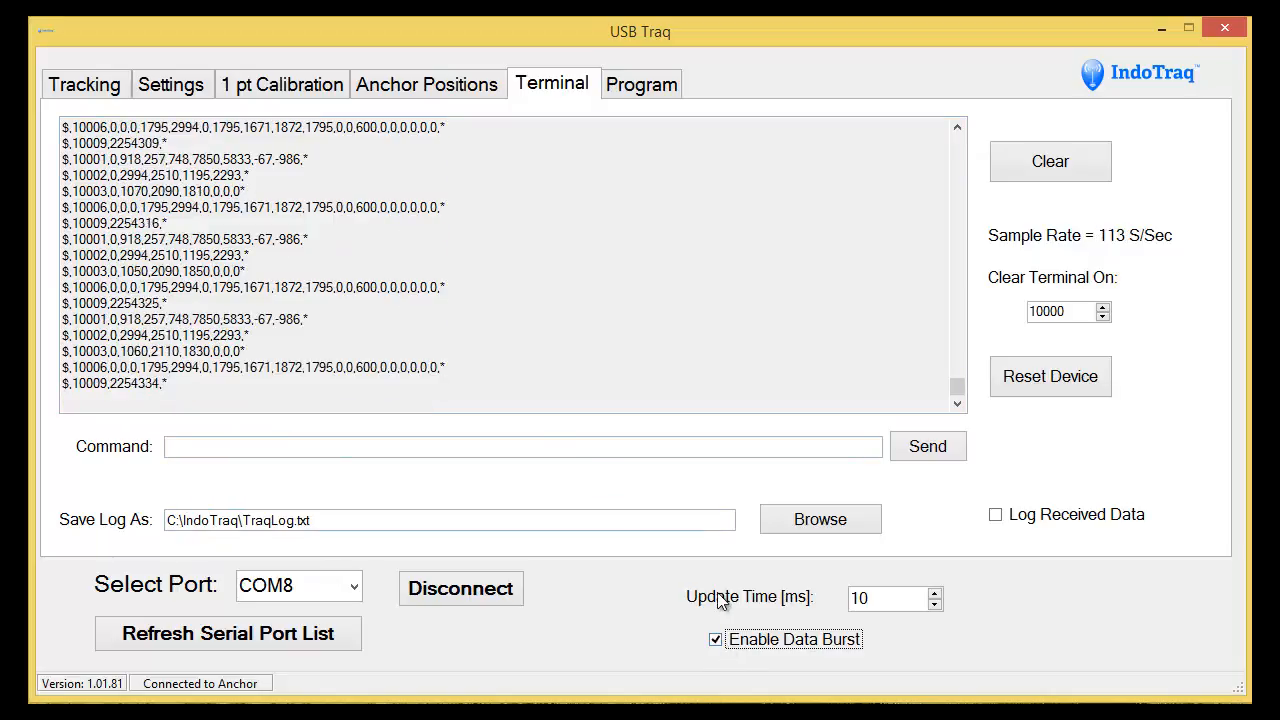
Step: Set the update time to 1000 ms and compare the anchor positions data type in the settings with the terminal stream
{"action": "left_click", "coordinate": [899, 597]}
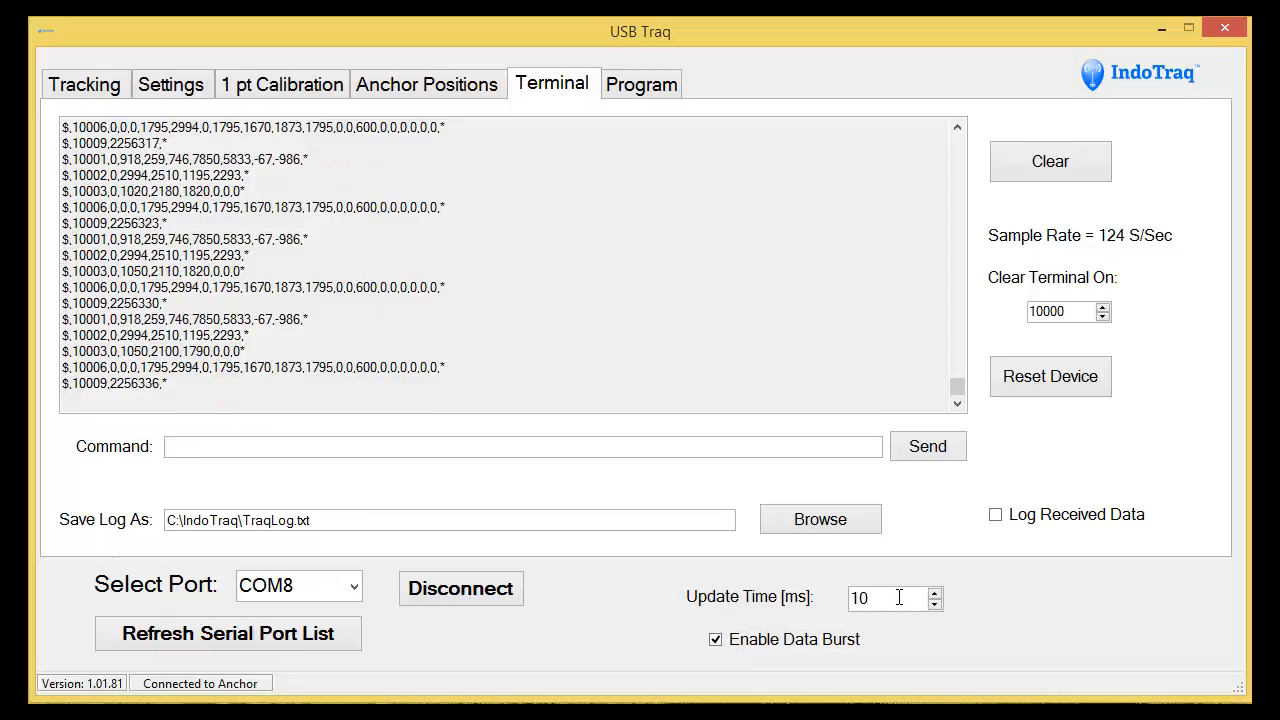
{"action": "type", "text": "00"}
{"action": "key", "text": "Return"}
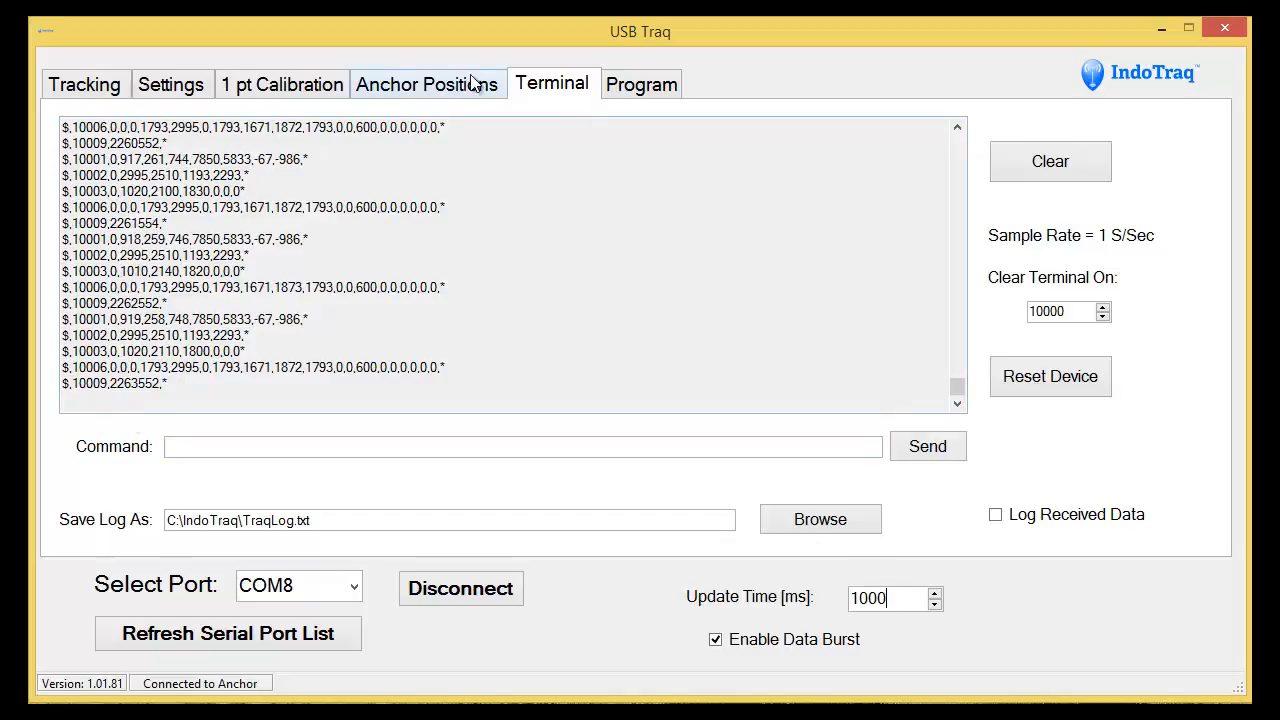
{"action": "left_click", "coordinate": [170, 85]}
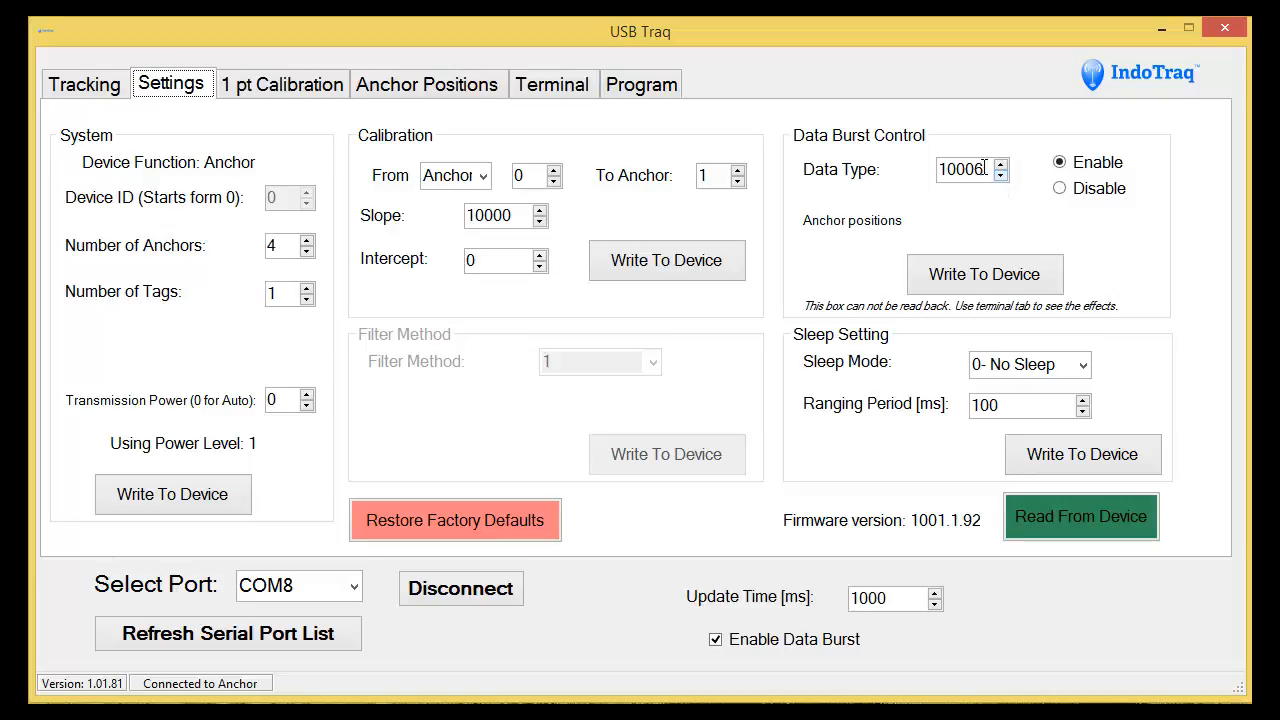
{"action": "left_click", "coordinate": [551, 90]}
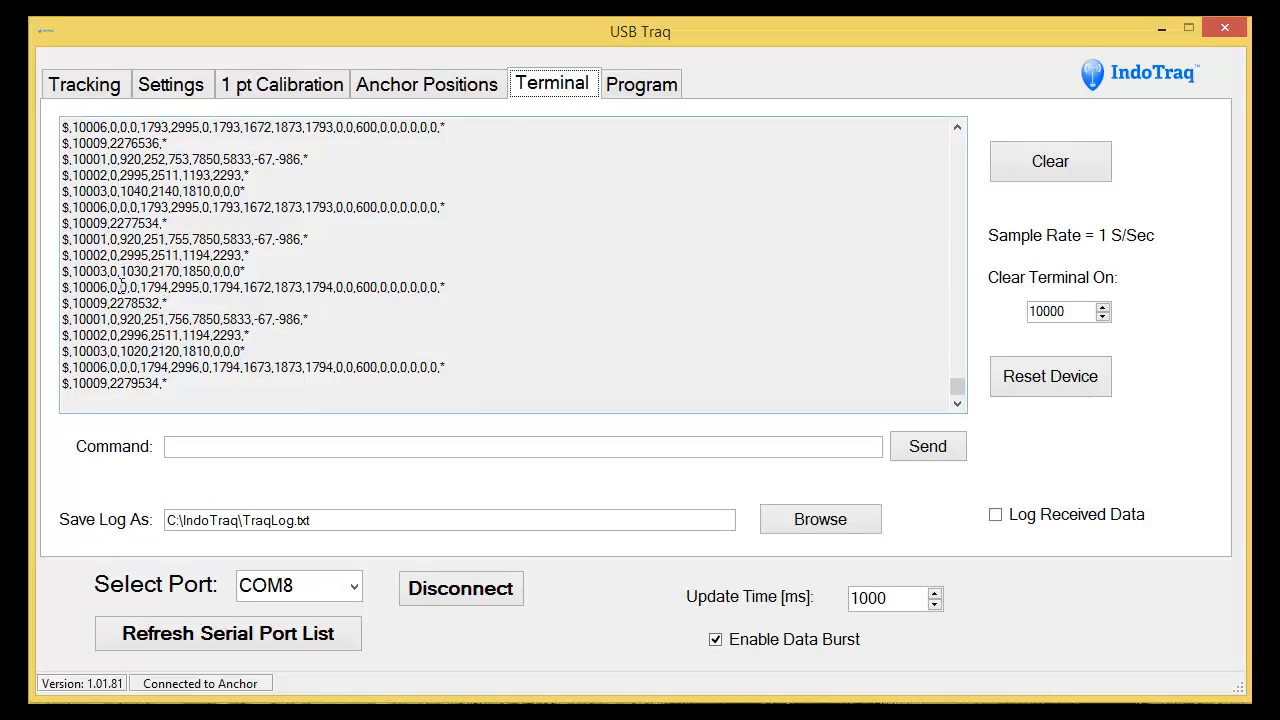
Step: Set the device's sleep mode to 1- RF Sleep with a ranging period of 1000 ms
{"action": "left_click", "coordinate": [184, 86]}
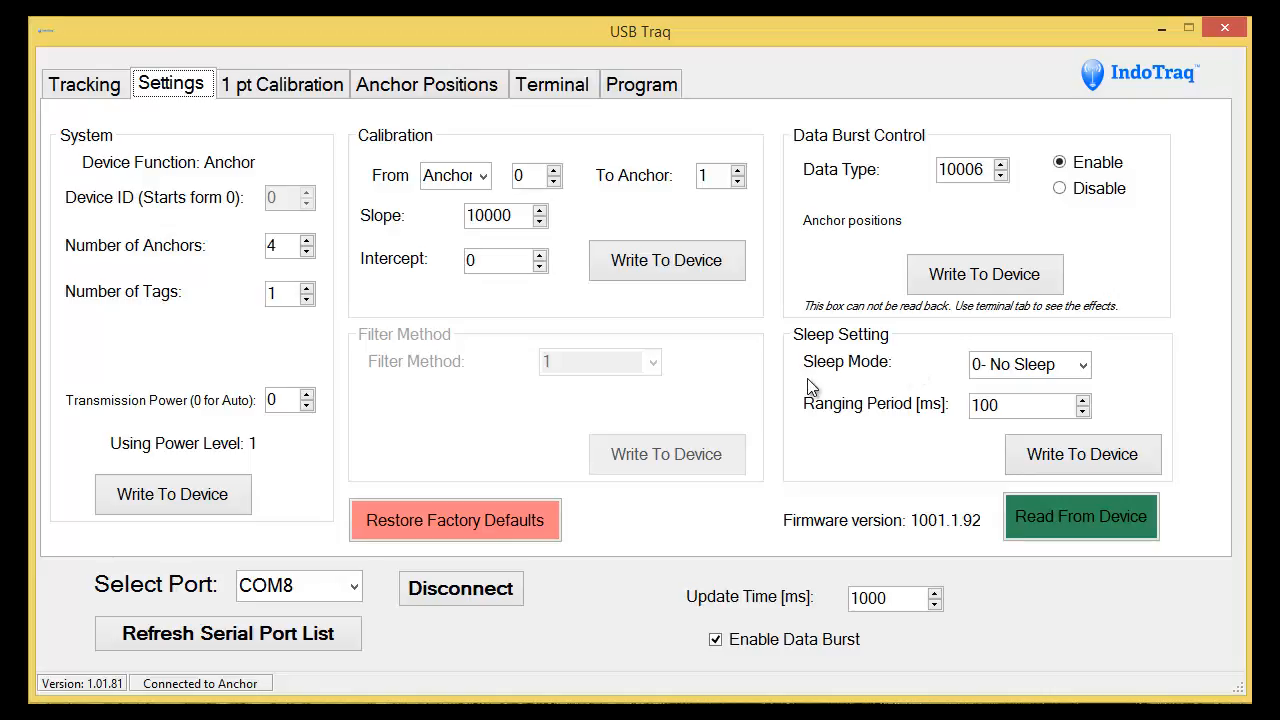
{"action": "left_click", "coordinate": [1083, 366]}
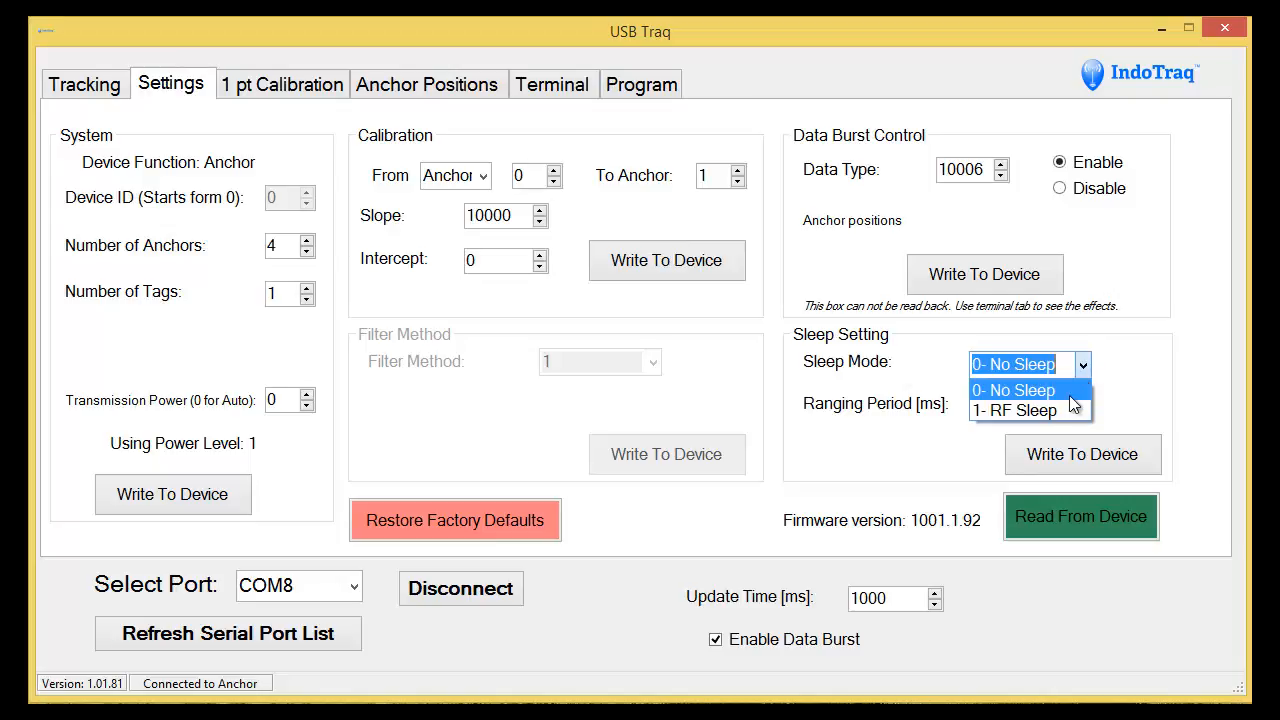
{"action": "left_click", "coordinate": [1062, 411]}
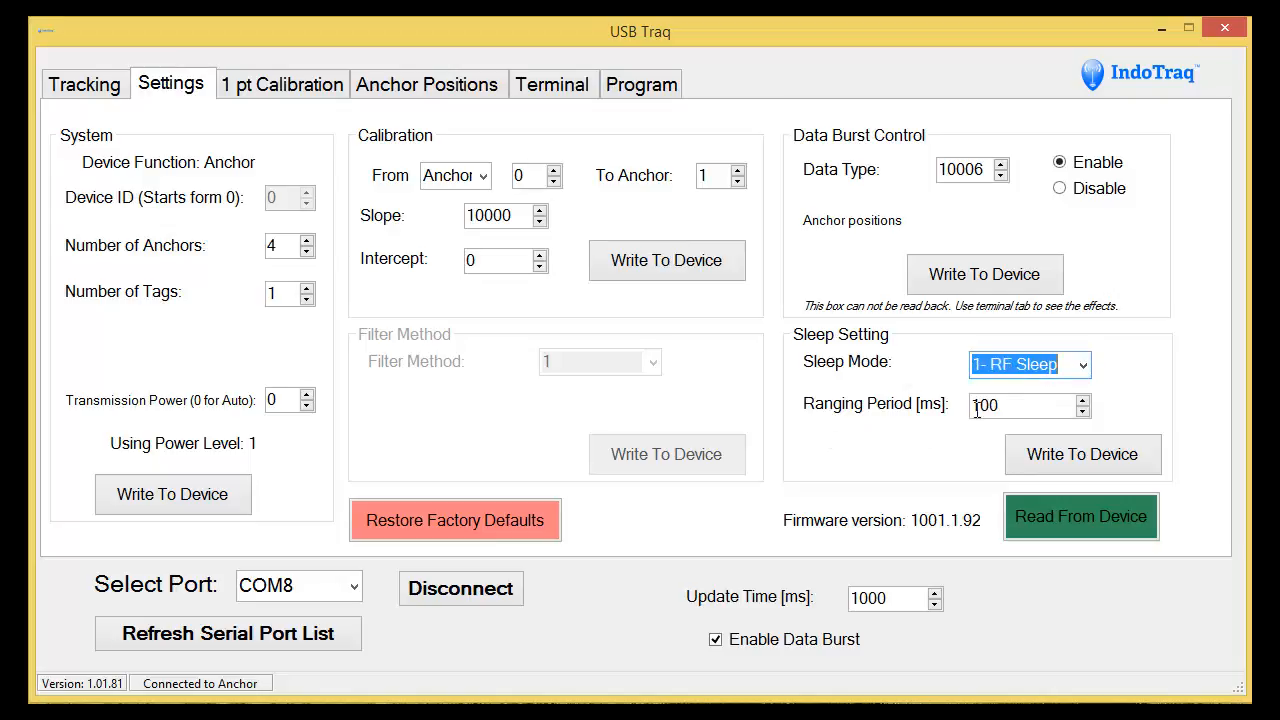
{"action": "left_click", "coordinate": [1018, 405]}
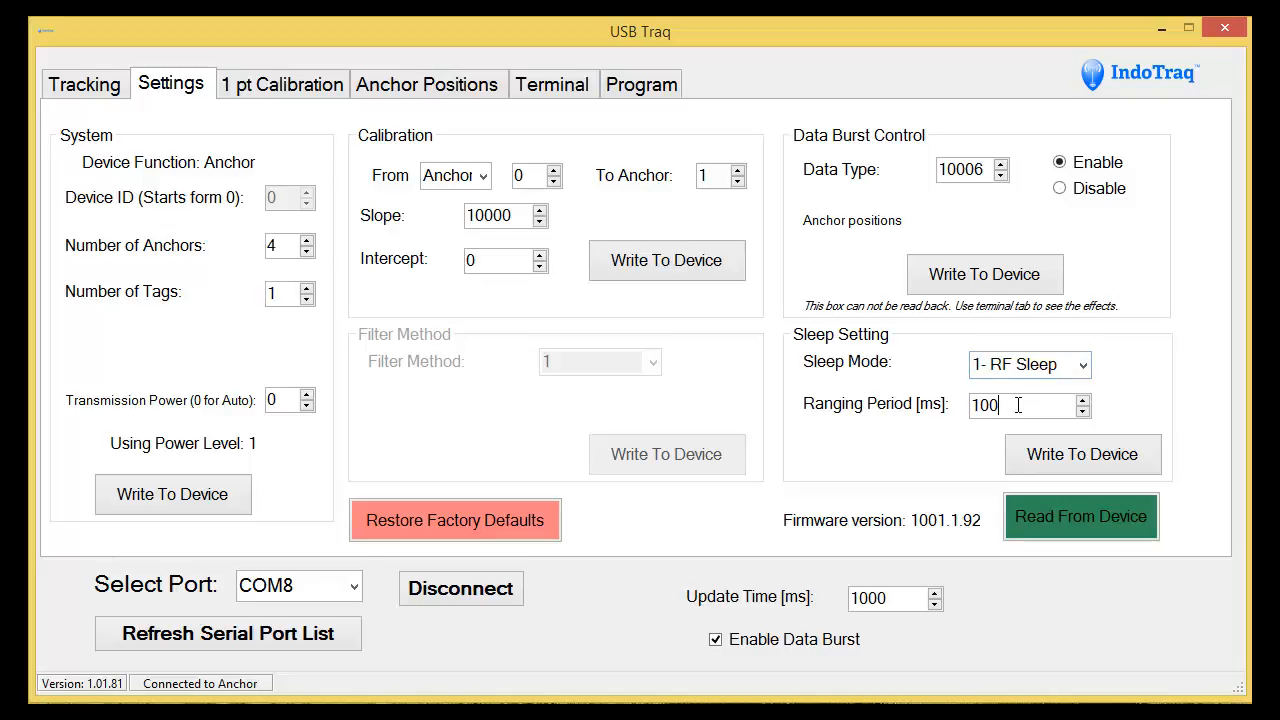
{"action": "type", "text": "0"}
Step: Read the anchor positions from the device and choose the Manual XYZ positioning mode after trying auto XY with manual Z
{"action": "left_click", "coordinate": [403, 88]}
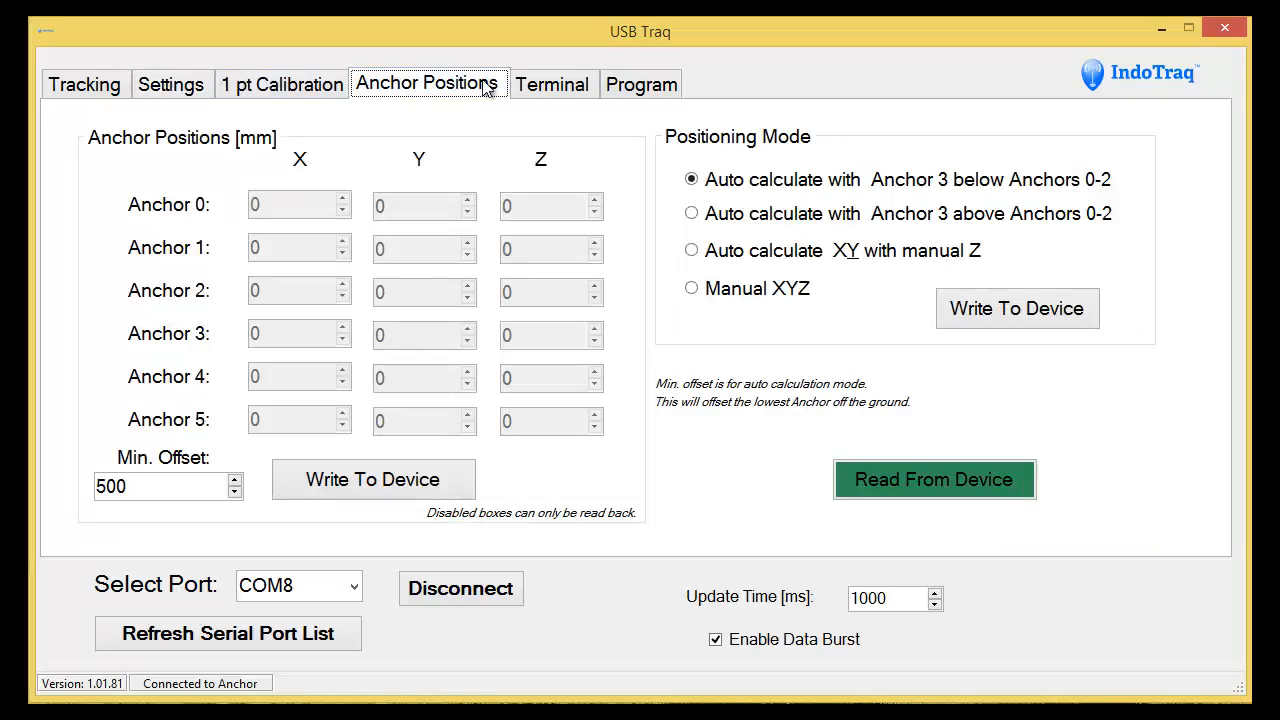
{"action": "left_click", "coordinate": [909, 483]}
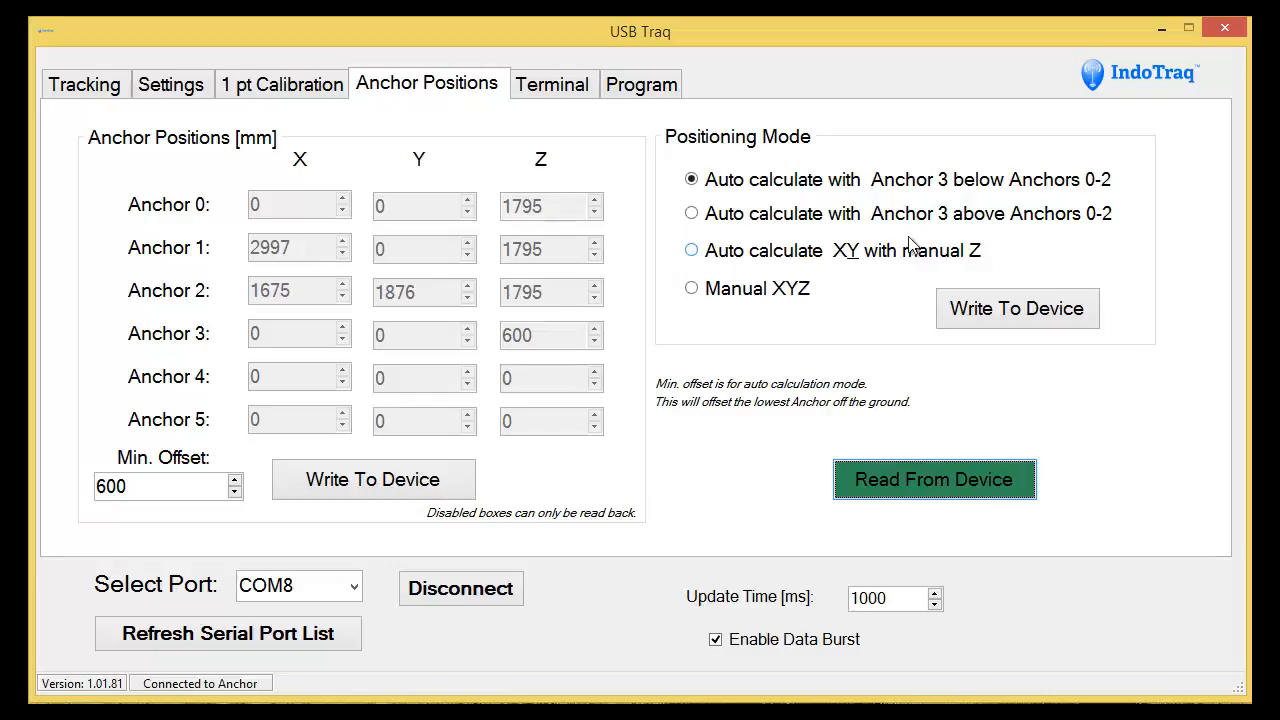
{"action": "left_click", "coordinate": [693, 251]}
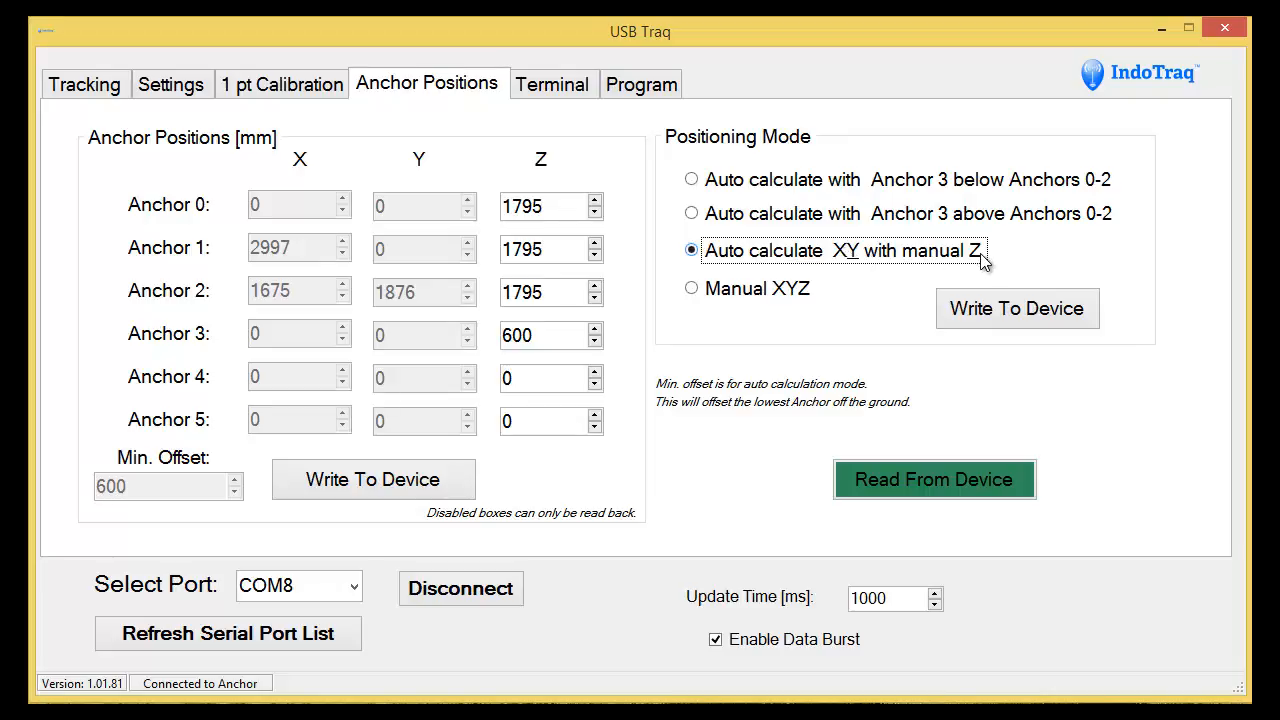
{"action": "left_click", "coordinate": [691, 289]}
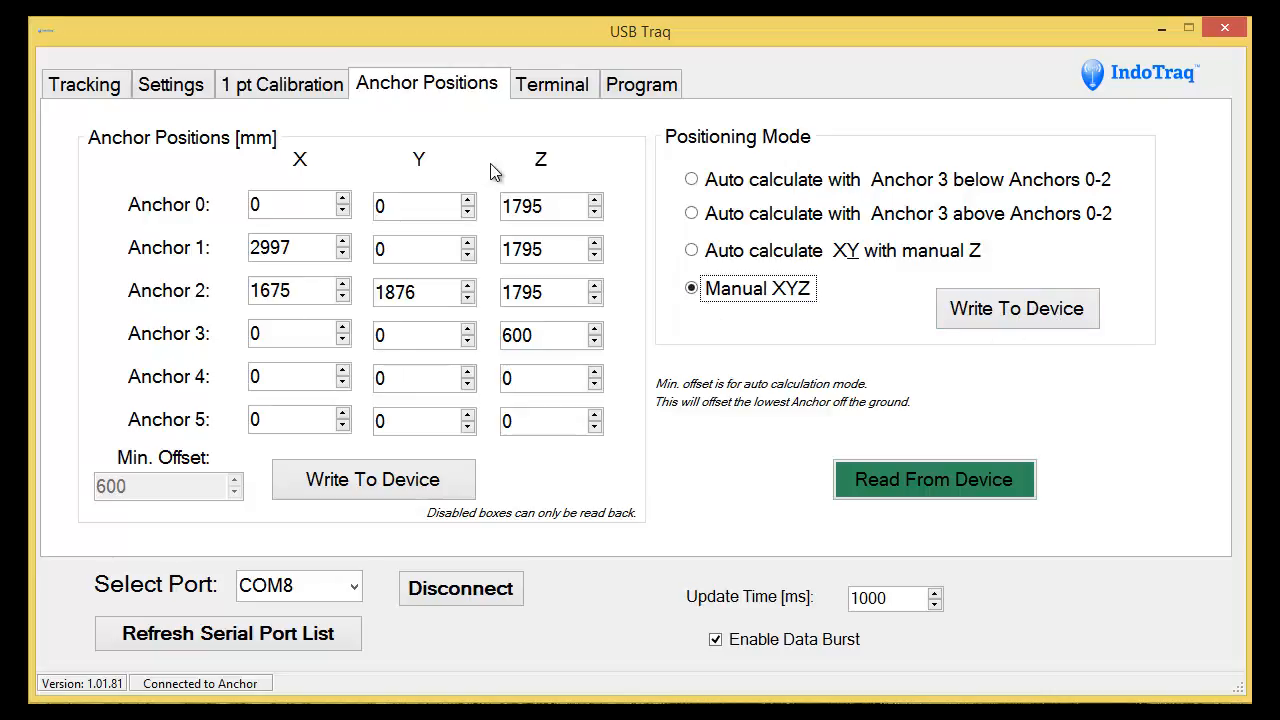
Step: Set the update time to 10 ms while showing the terminal stream
{"action": "left_click", "coordinate": [568, 86]}
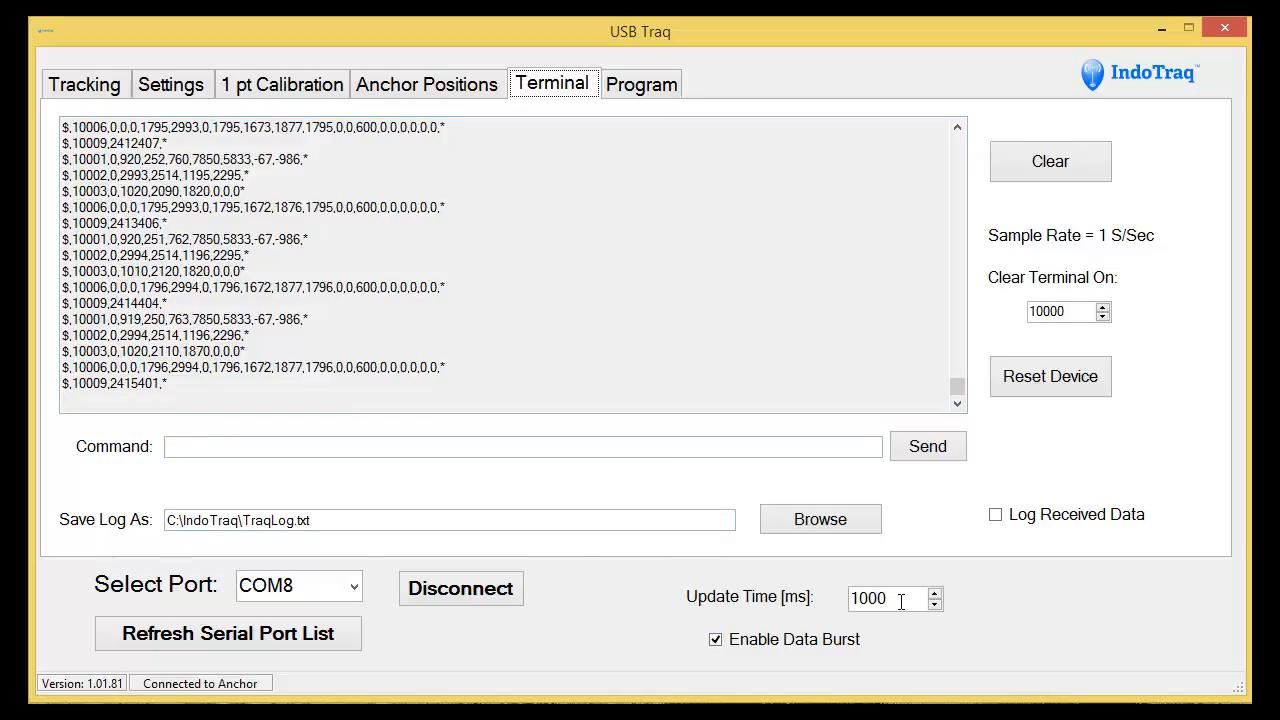
{"action": "left_click_drag", "start_coordinate": [926, 598], "coordinate": [779, 610]}
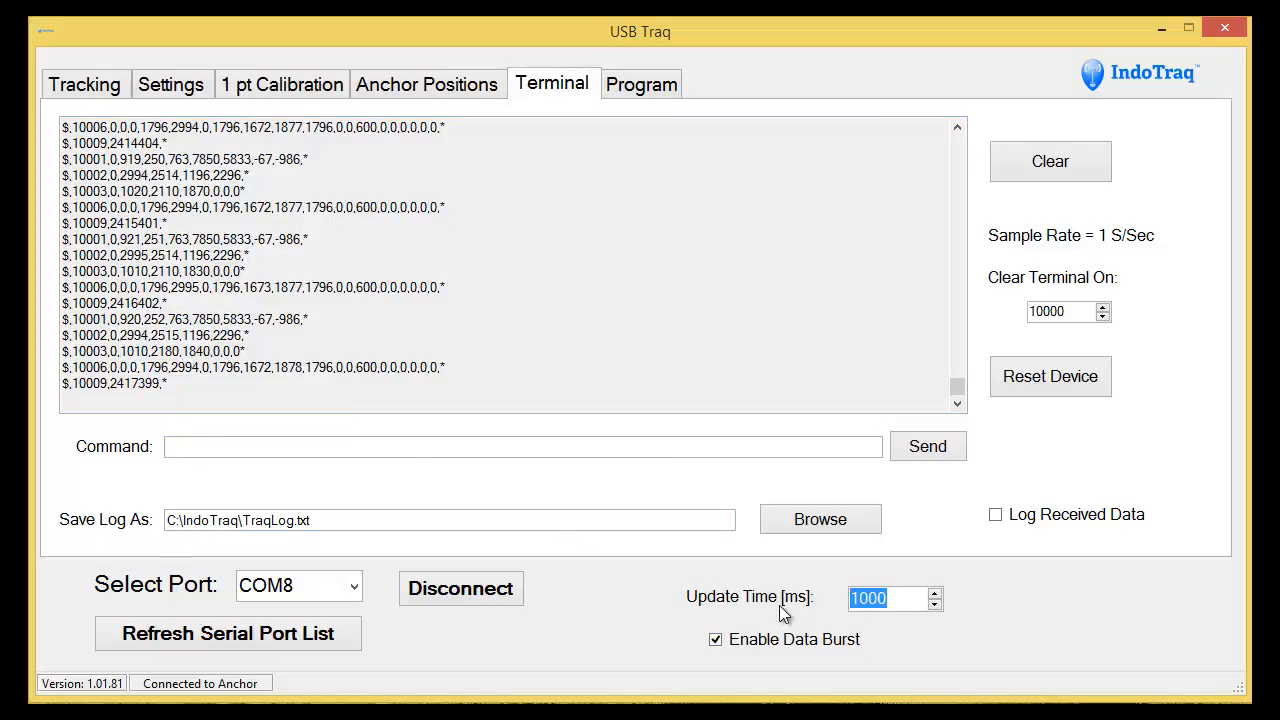
{"action": "type", "text": "10"}
{"action": "key", "text": "Return"}
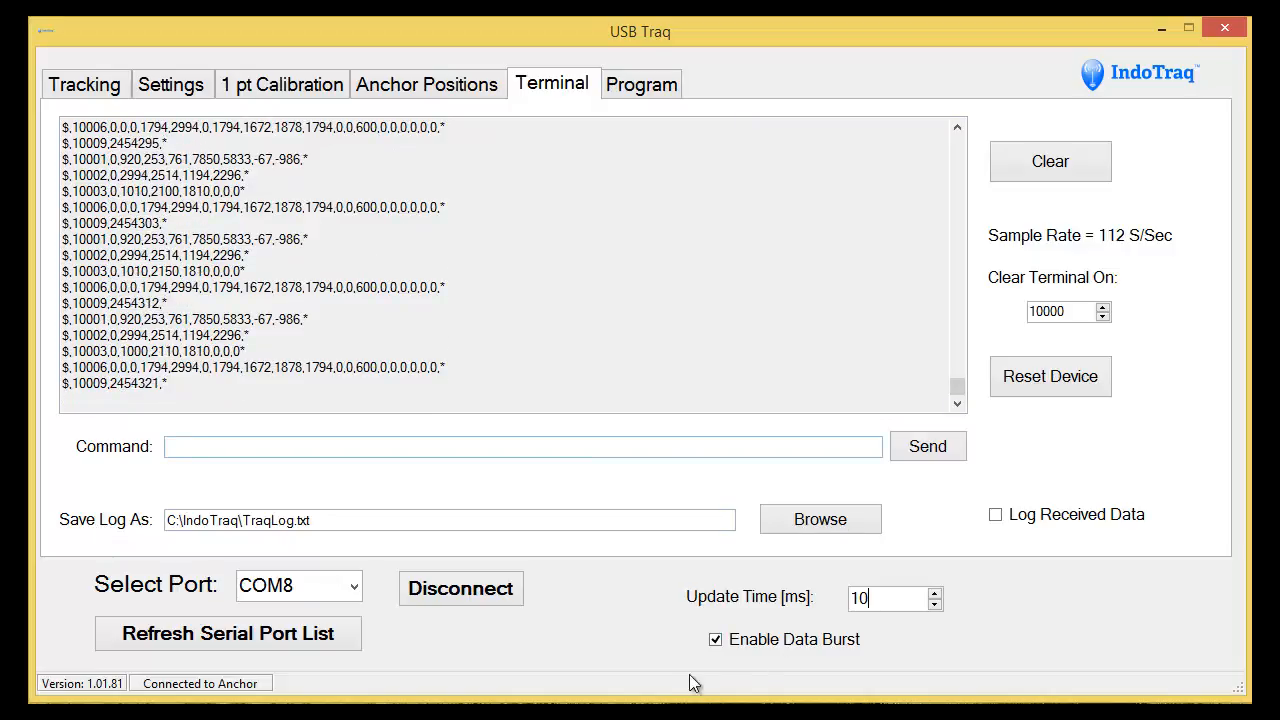
Step: With the data burst paused, turn on logging of received data to C:\IndoTraq\TraqLog.txt and resume the burst
{"action": "left_click", "coordinate": [717, 640]}
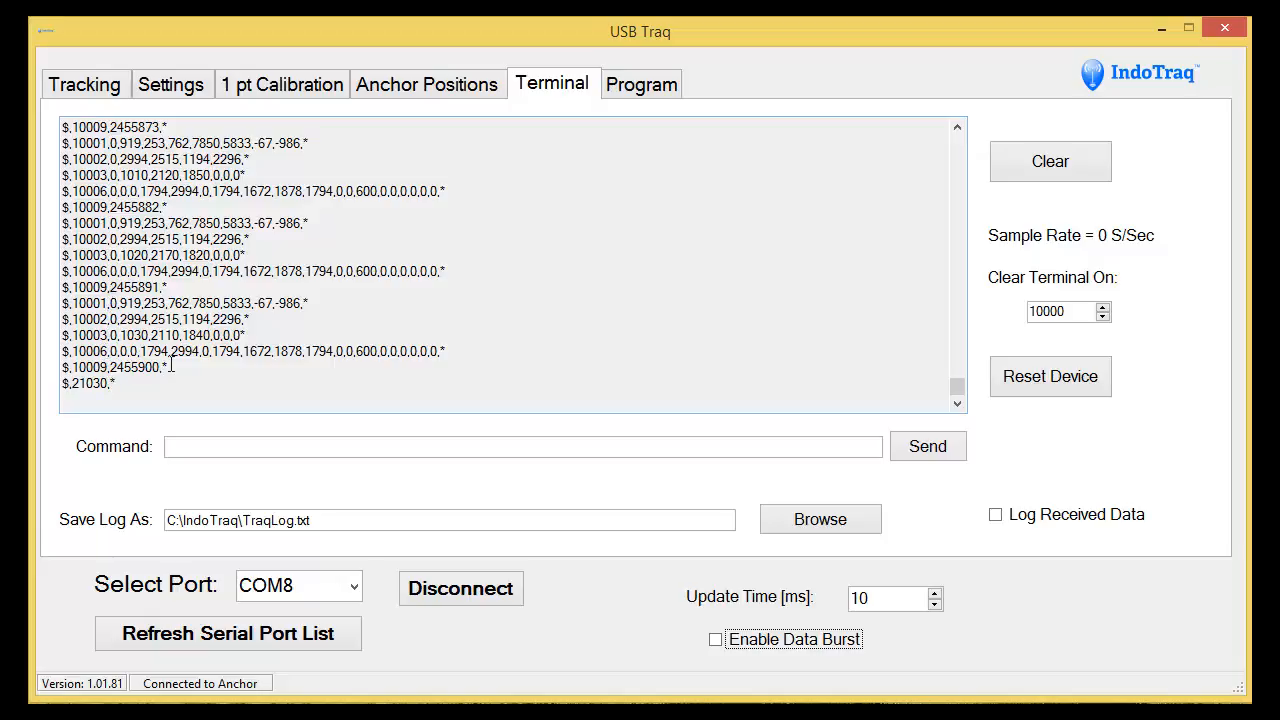
{"action": "left_click", "coordinate": [997, 515]}
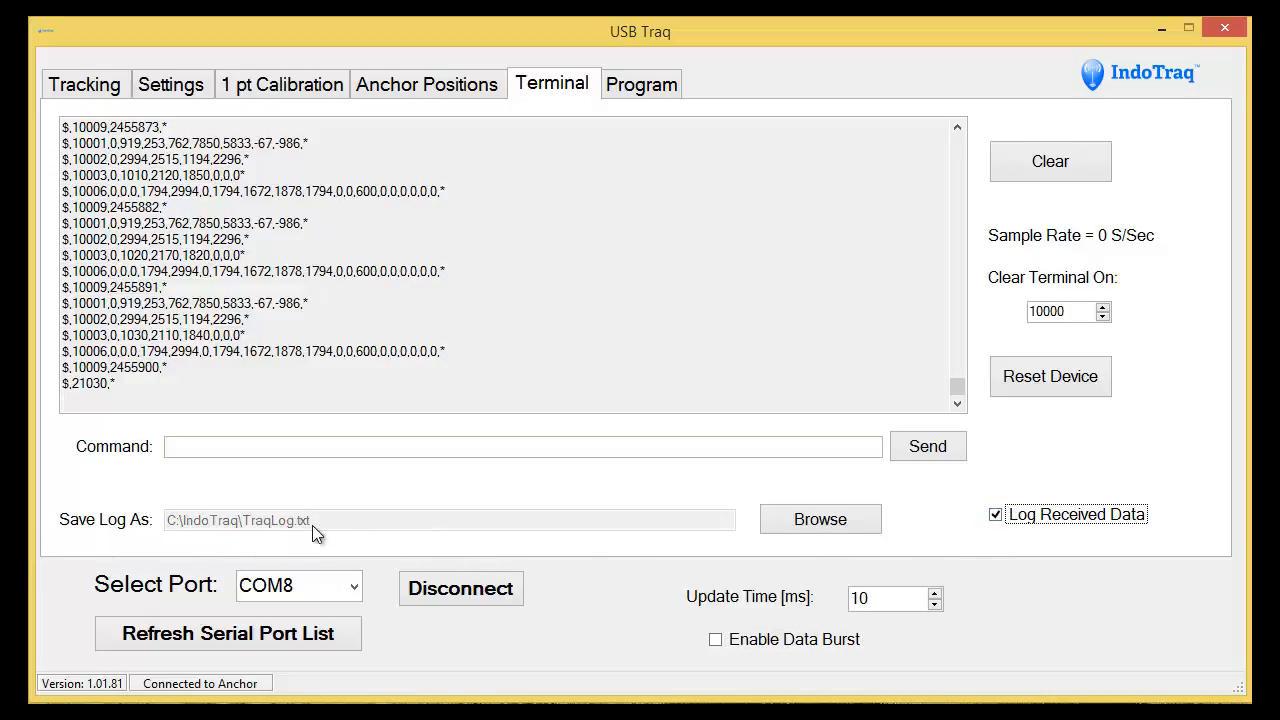
{"action": "left_click", "coordinate": [716, 640]}
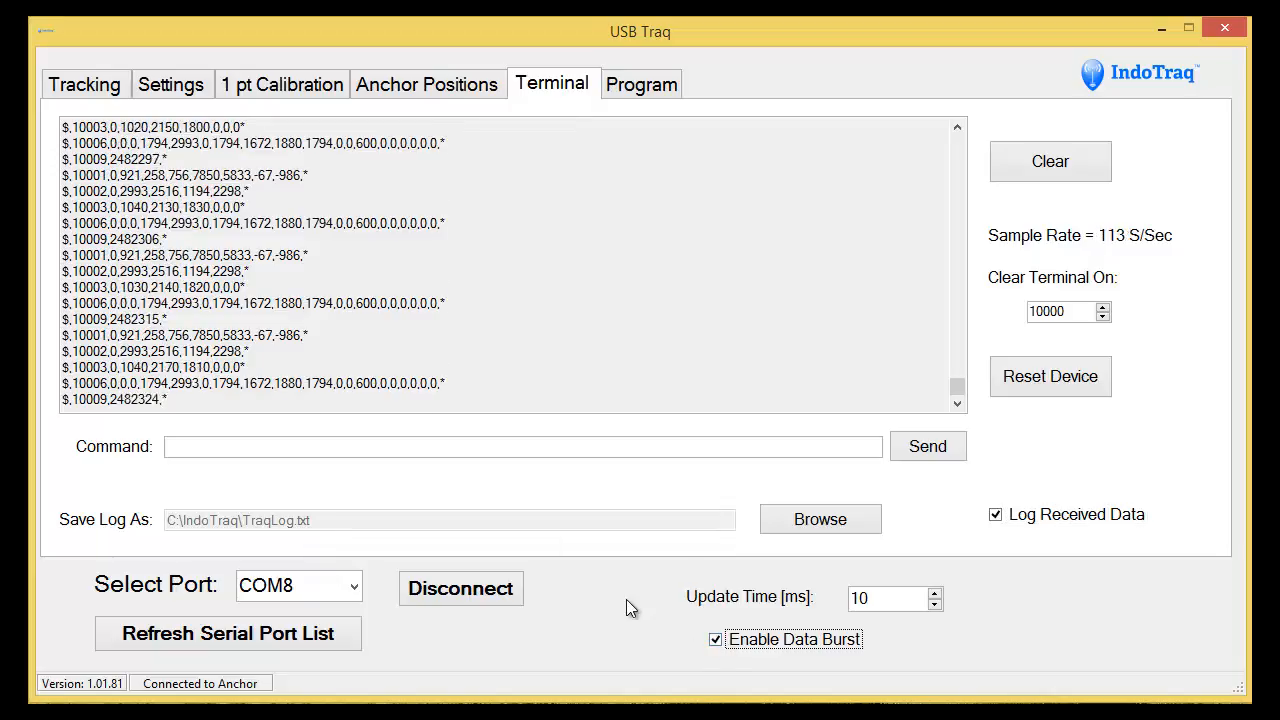
Step: Stop logging the received data, restart it briefly, and stop it again
{"action": "left_click", "coordinate": [996, 518]}
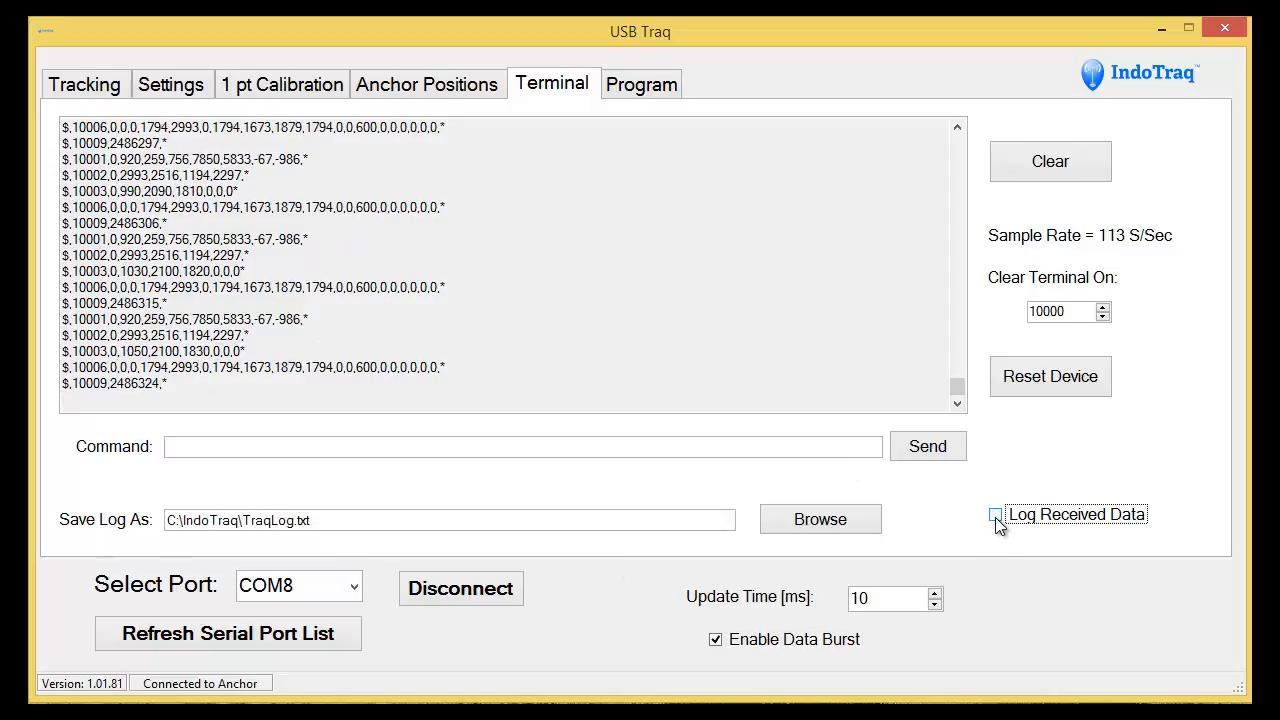
{"action": "left_click", "coordinate": [997, 517]}
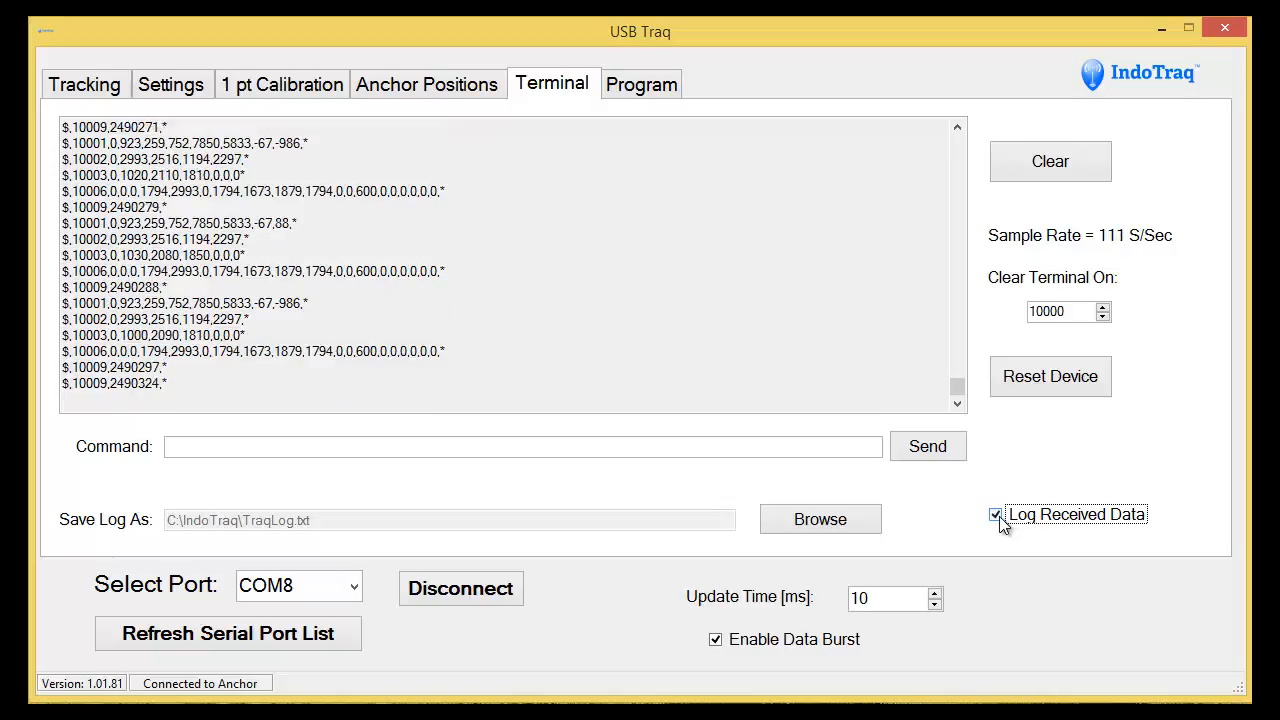
{"action": "left_click", "coordinate": [1001, 521]}
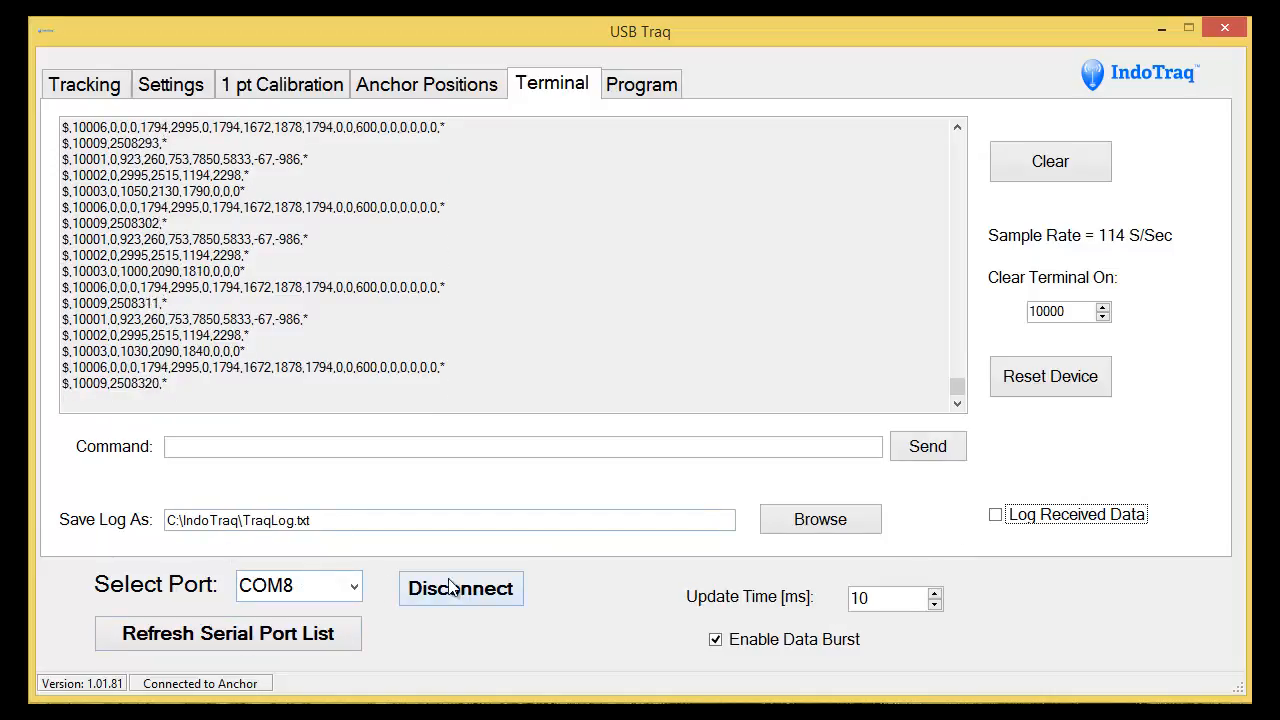
Step: Switch the connection from COM8 to the device on COM13, and briefly pause its data burst to examine the terminal stream before resuming it
{"action": "left_click", "coordinate": [500, 593]}
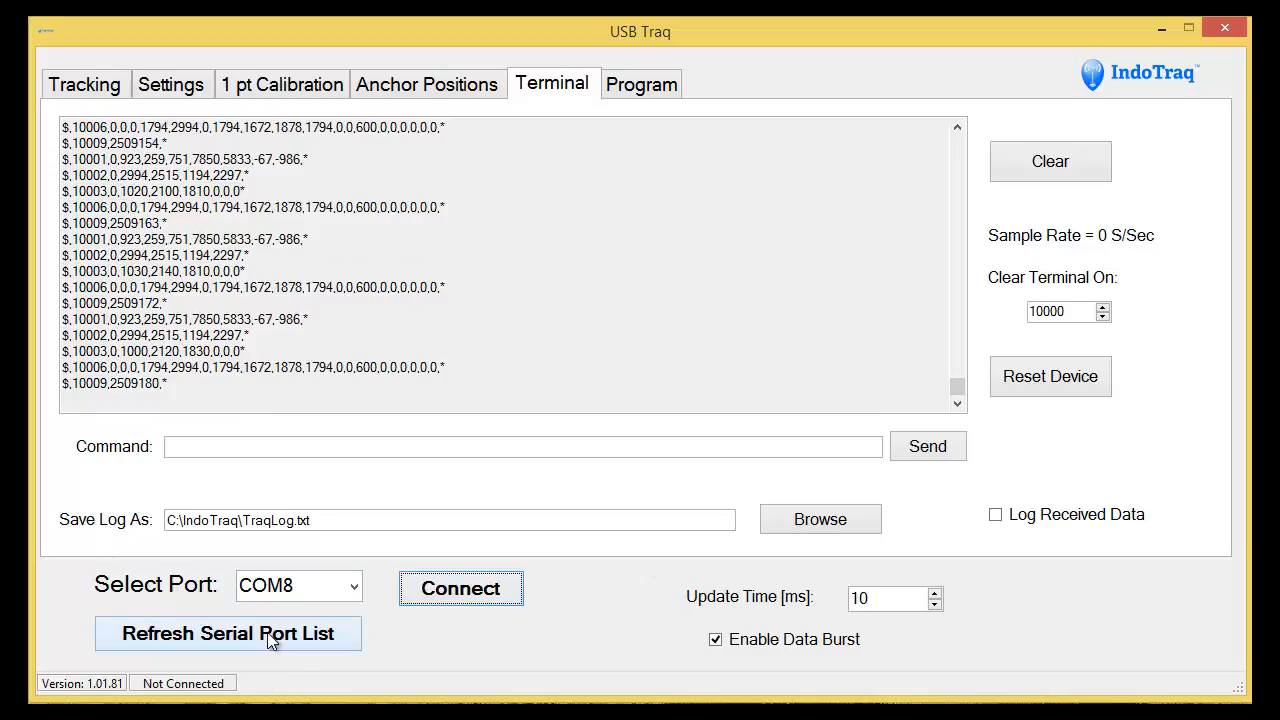
{"action": "left_click", "coordinate": [354, 586]}
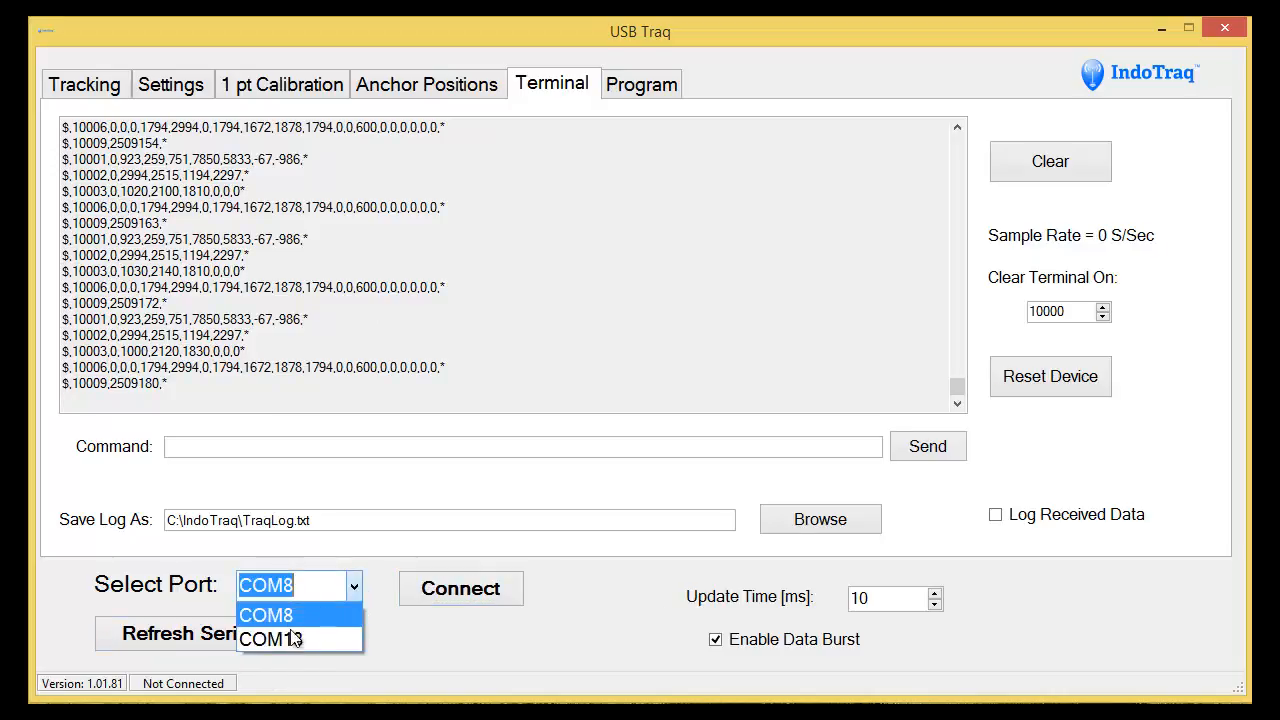
{"action": "left_click", "coordinate": [295, 640]}
{"action": "left_click", "coordinate": [450, 588]}
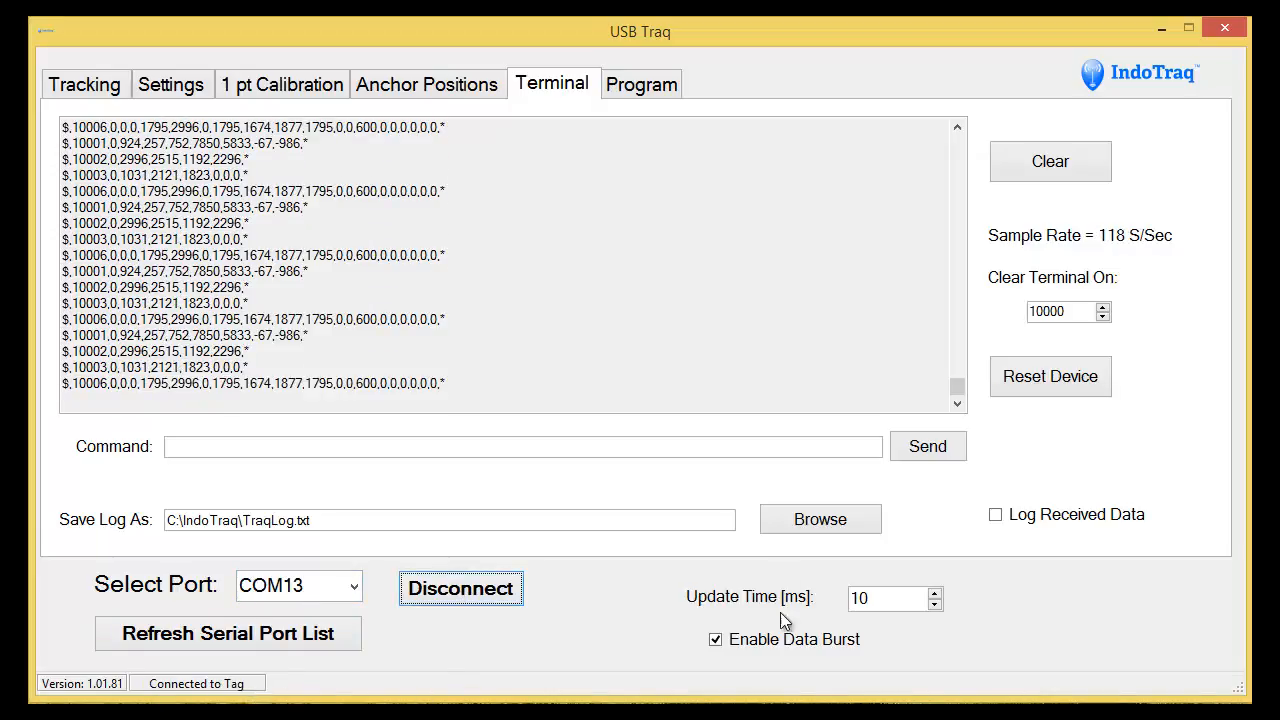
{"action": "left_click", "coordinate": [716, 638]}
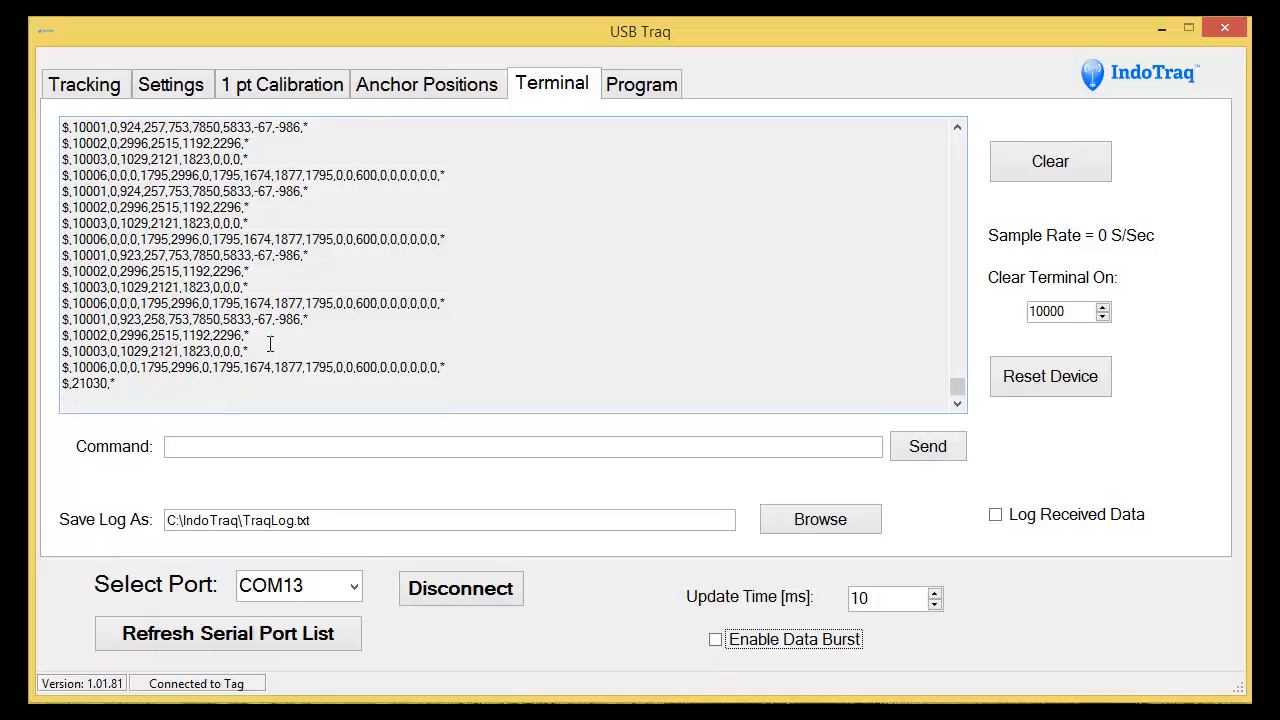
{"action": "left_click", "coordinate": [716, 639]}
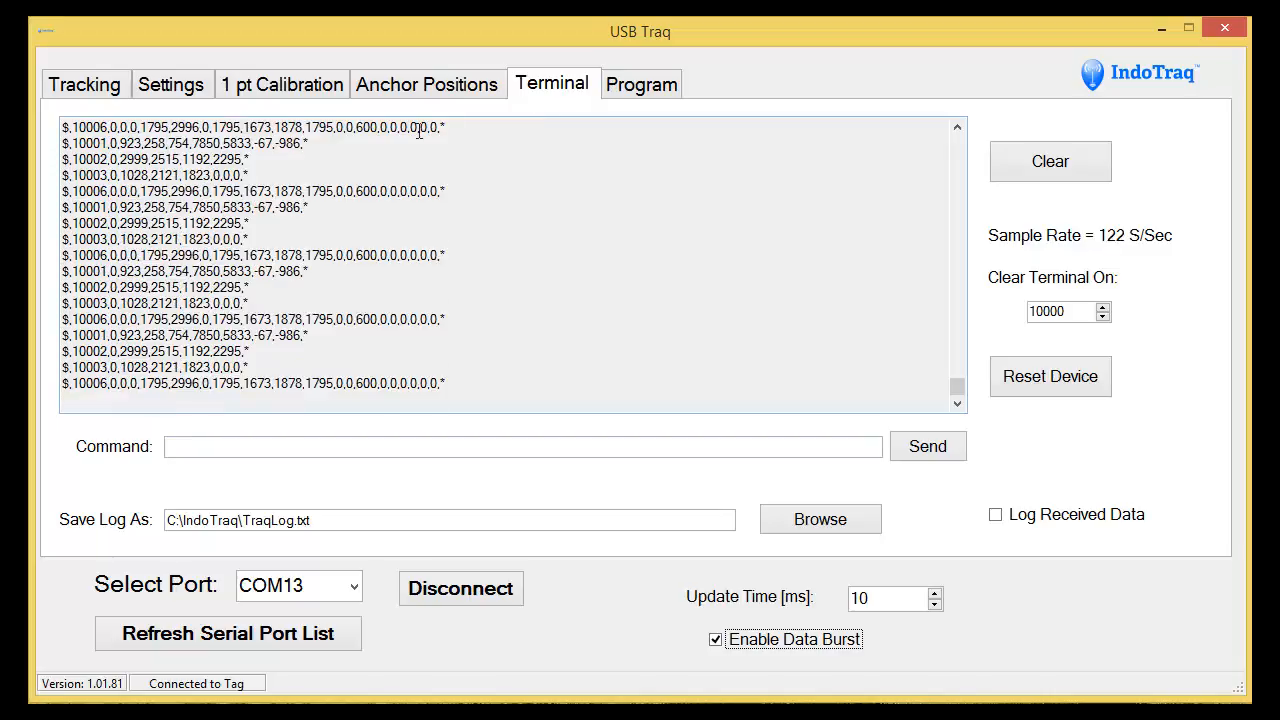
Step: Read the one-point calibration slopes for Tag to Anchors 3, 4 and 5 from the device
{"action": "left_click", "coordinate": [257, 88]}
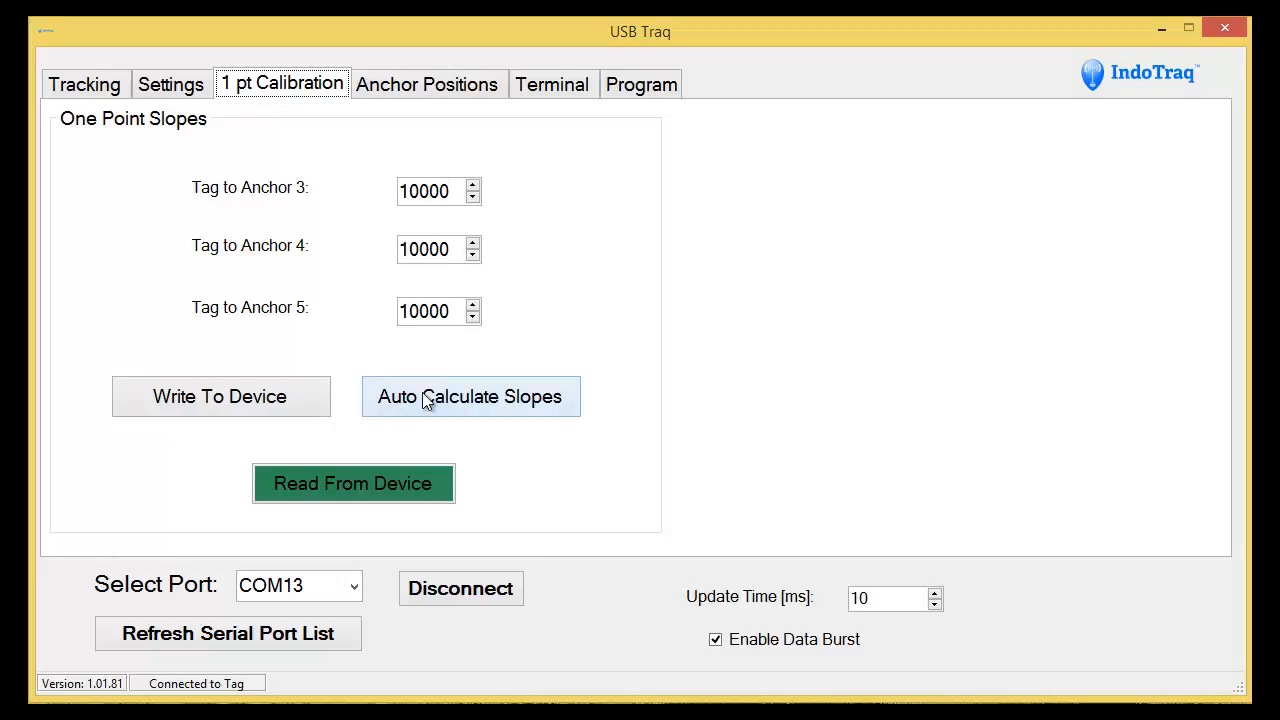
{"action": "left_click", "coordinate": [392, 489]}
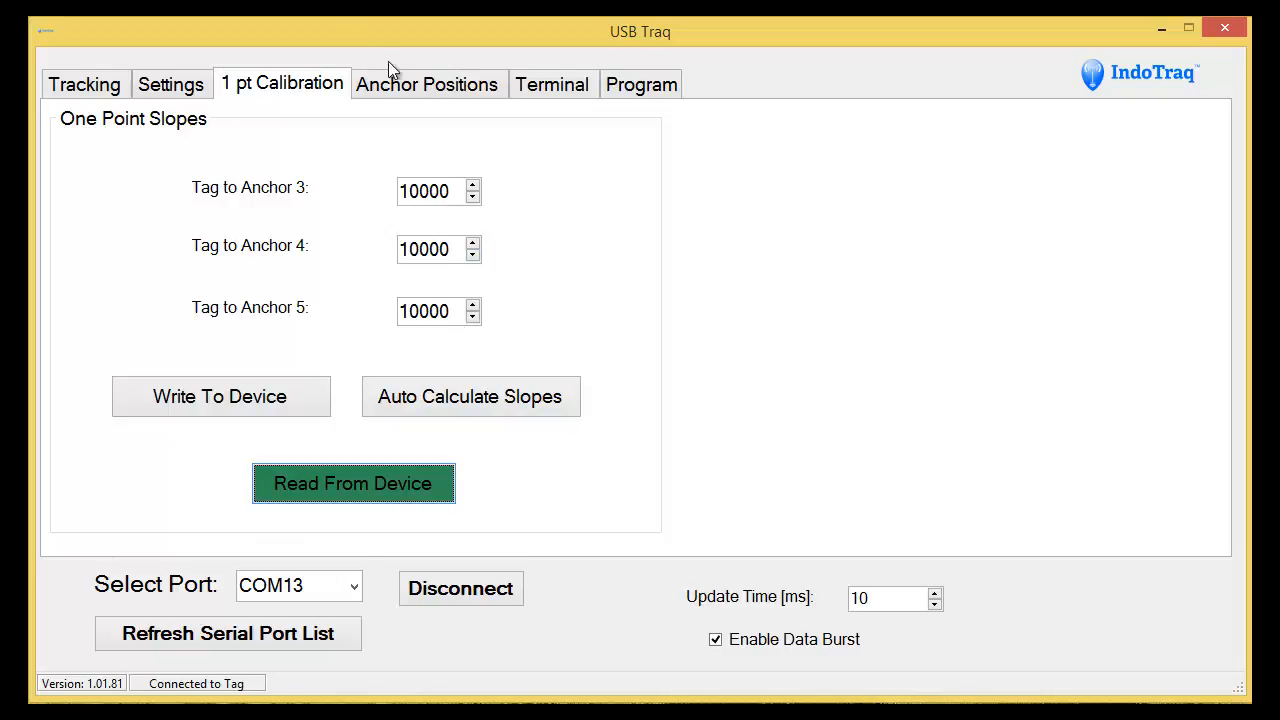
Step: Show the DFU firmware programming instructions and disconnect the device on COM13
{"action": "left_click", "coordinate": [665, 90]}
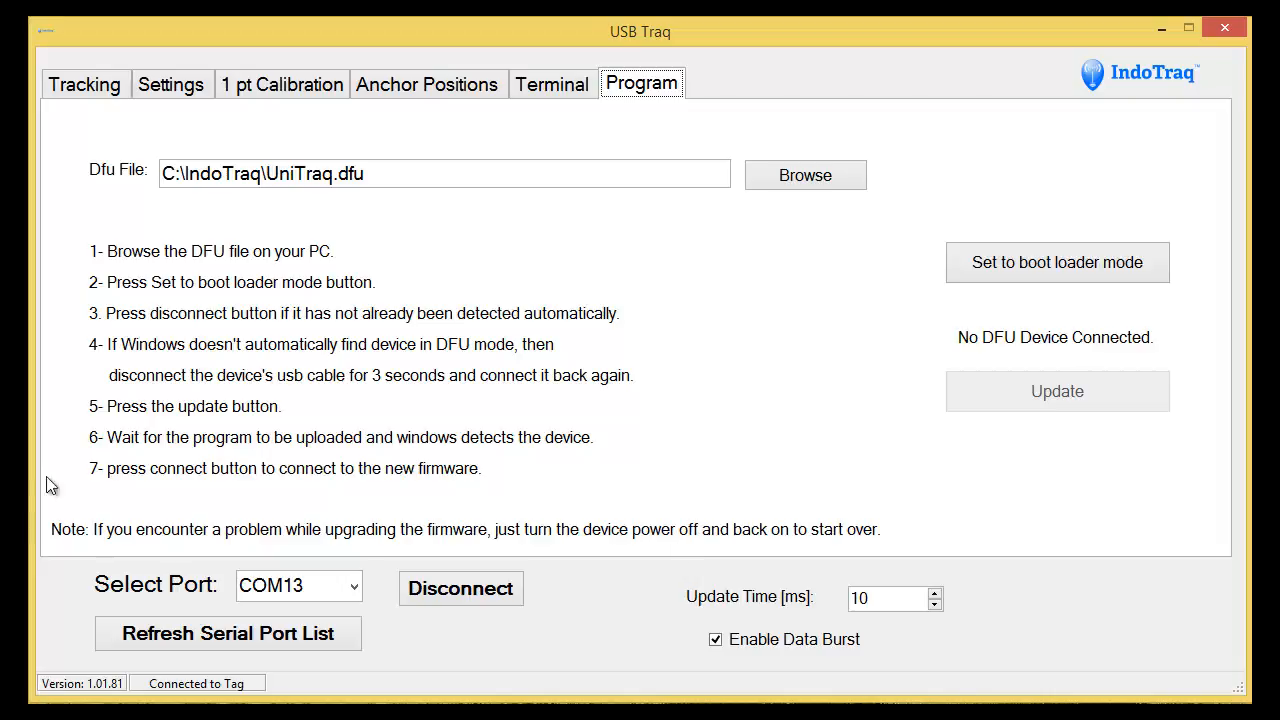
{"action": "left_click", "coordinate": [476, 592]}
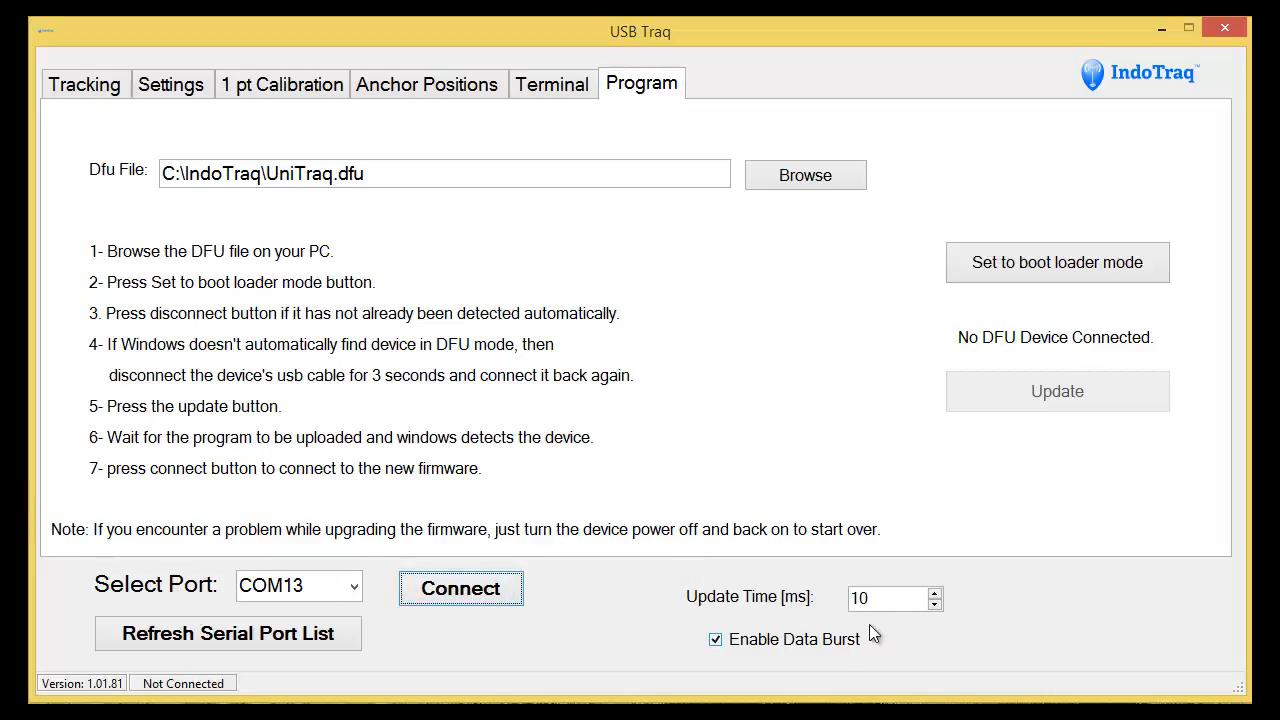